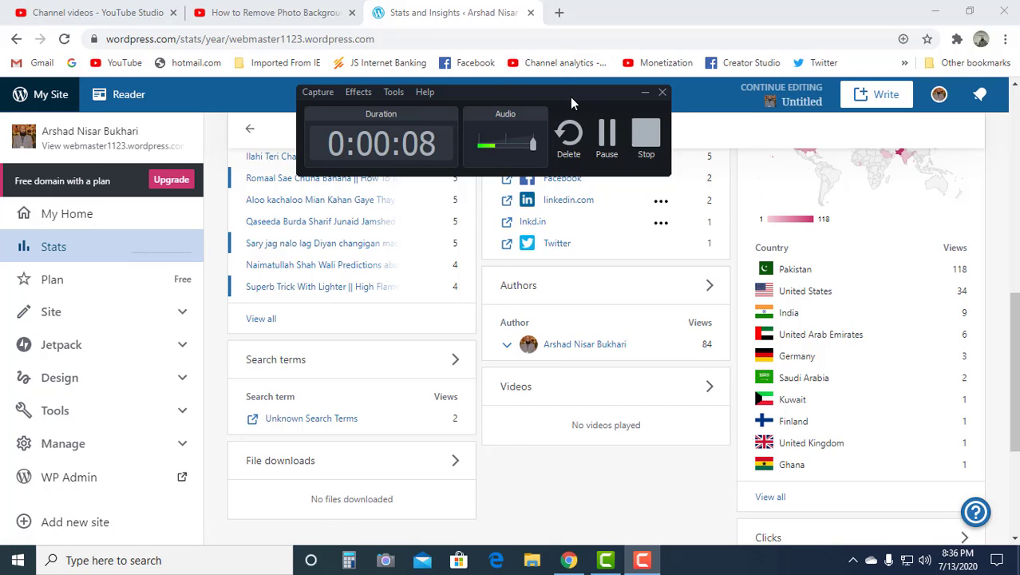
Examine the WordPress site's yearly statistics for 2020, including the traffic chart, referrers and visitor countries.
{"action": "left_click_drag", "start_coordinate": [569, 97], "coordinate": [784, 37]}
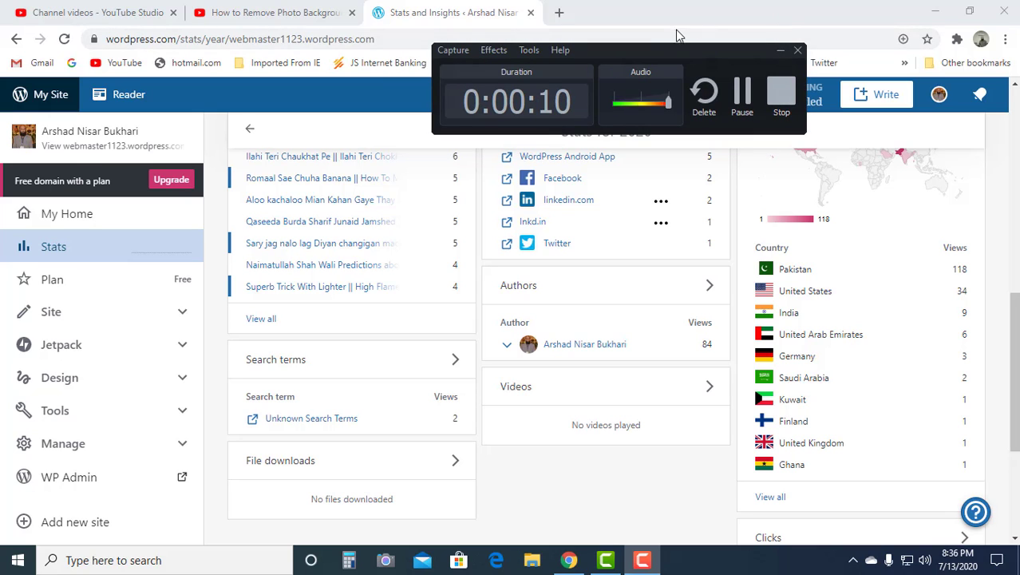
{"action": "left_click_drag", "start_coordinate": [661, 48], "coordinate": [768, 22]}
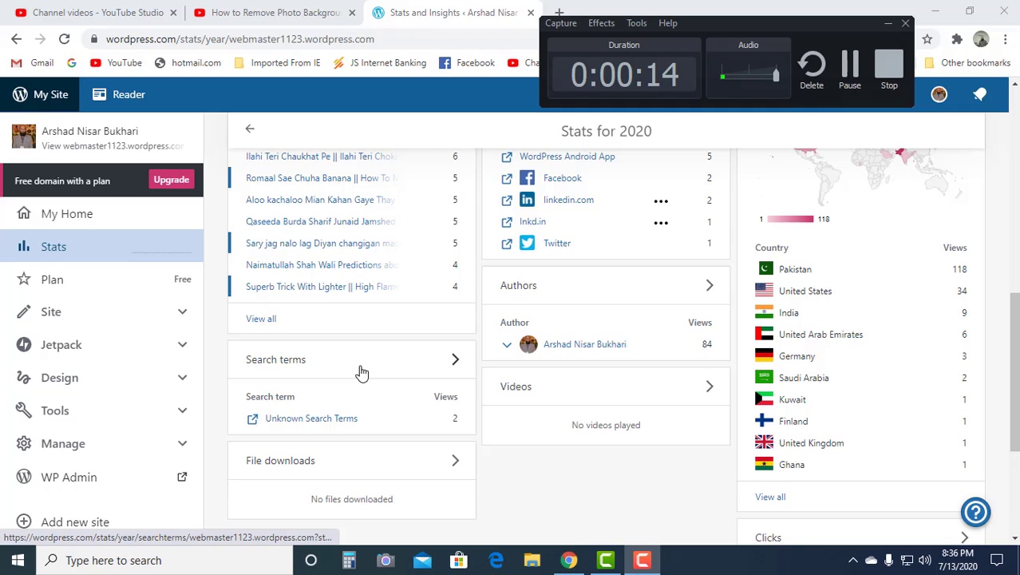
{"action": "scroll", "coordinate": [361, 371], "scroll_direction": "up", "scroll_amount": 10}
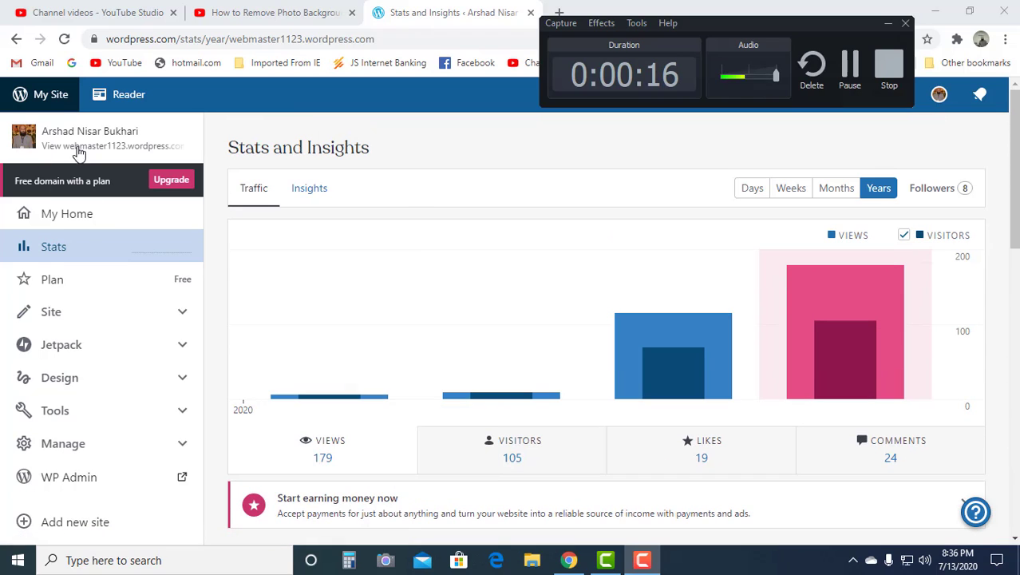
{"action": "mouse_move", "coordinate": [305, 284]}
{"action": "scroll", "coordinate": [306, 284], "scroll_direction": "down", "scroll_amount": 2}
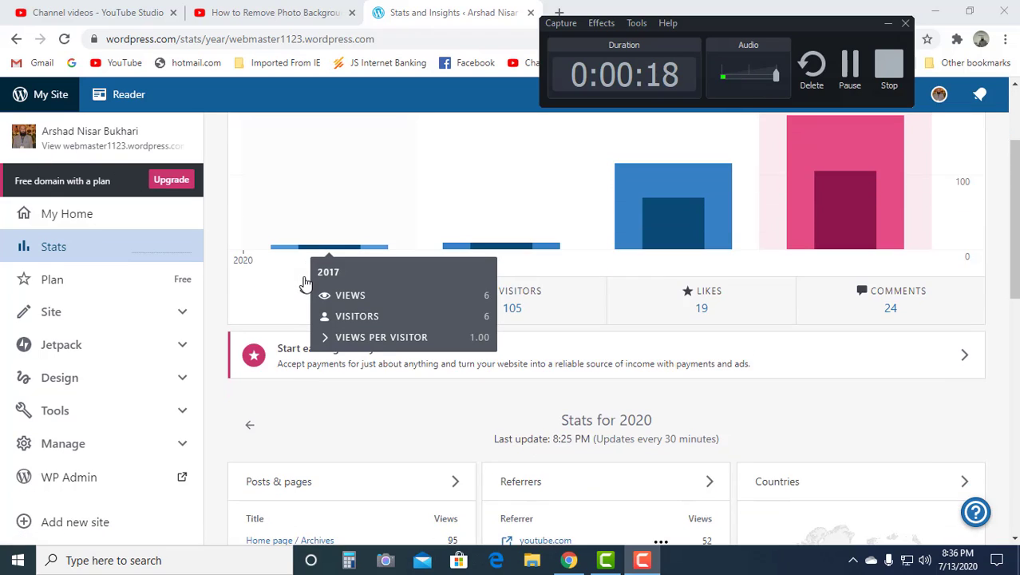
{"action": "scroll", "coordinate": [306, 284], "scroll_direction": "up", "scroll_amount": 2}
{"action": "scroll", "coordinate": [305, 284], "scroll_direction": "down", "scroll_amount": 5}
{"action": "scroll", "coordinate": [306, 284], "scroll_direction": "down", "scroll_amount": 2}
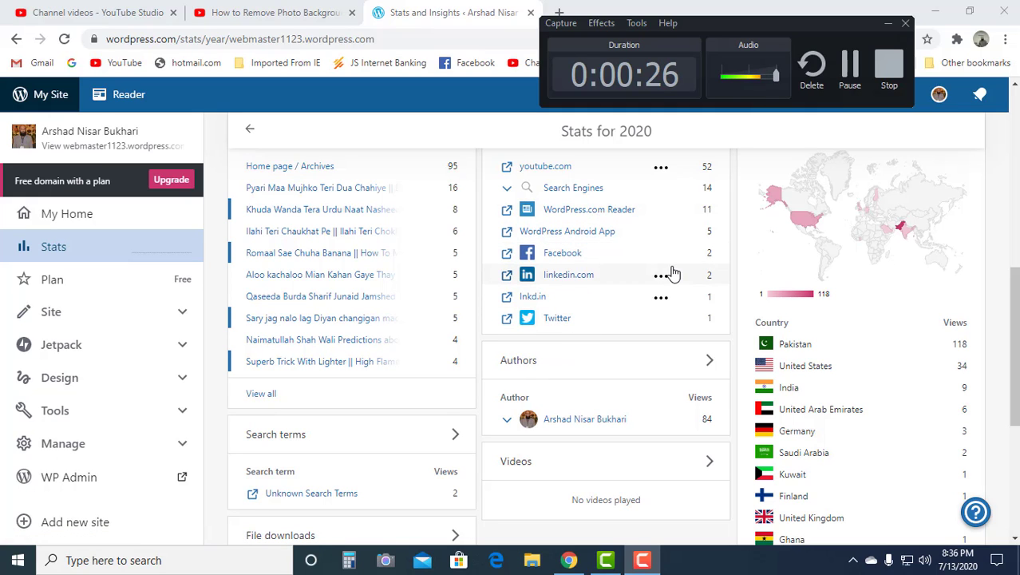
{"action": "scroll", "coordinate": [669, 243], "scroll_direction": "down", "scroll_amount": 1}
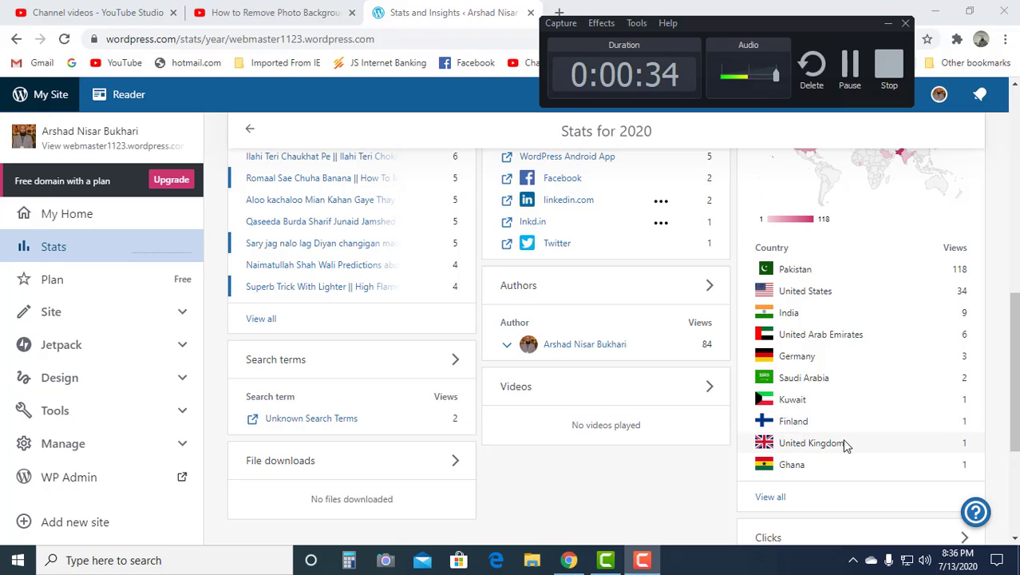
{"action": "scroll", "coordinate": [850, 462], "scroll_direction": "down", "scroll_amount": 1}
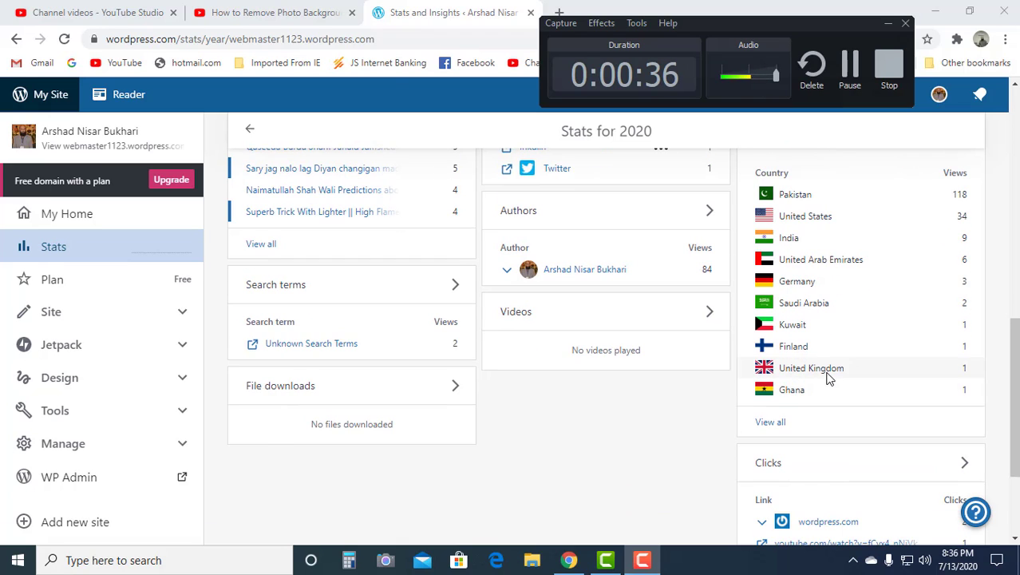
{"action": "scroll", "coordinate": [495, 372], "scroll_direction": "up", "scroll_amount": 5}
{"action": "scroll", "coordinate": [495, 372], "scroll_direction": "up", "scroll_amount": 3}
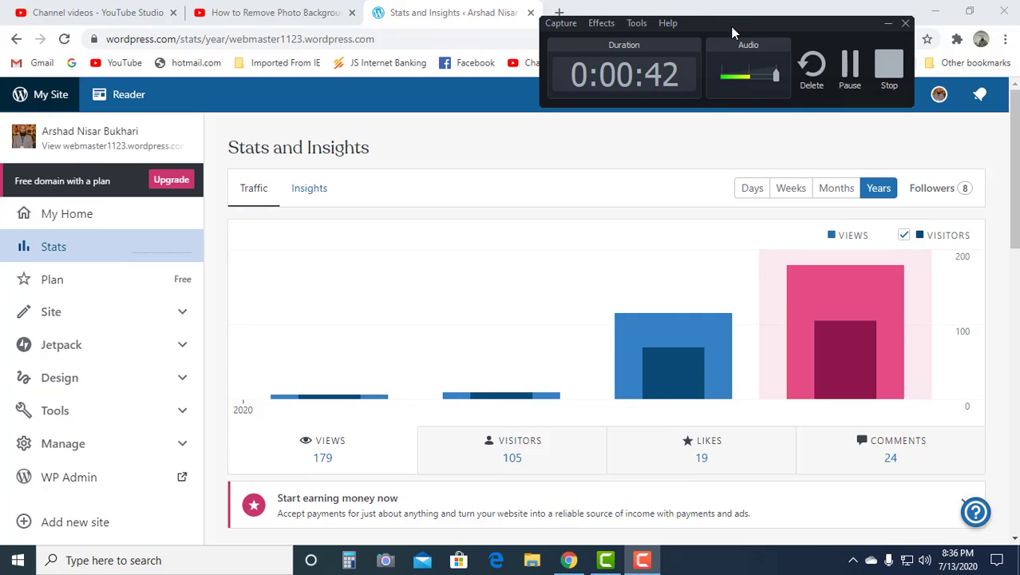
{"action": "left_click_drag", "start_coordinate": [702, 36], "coordinate": [665, 74]}
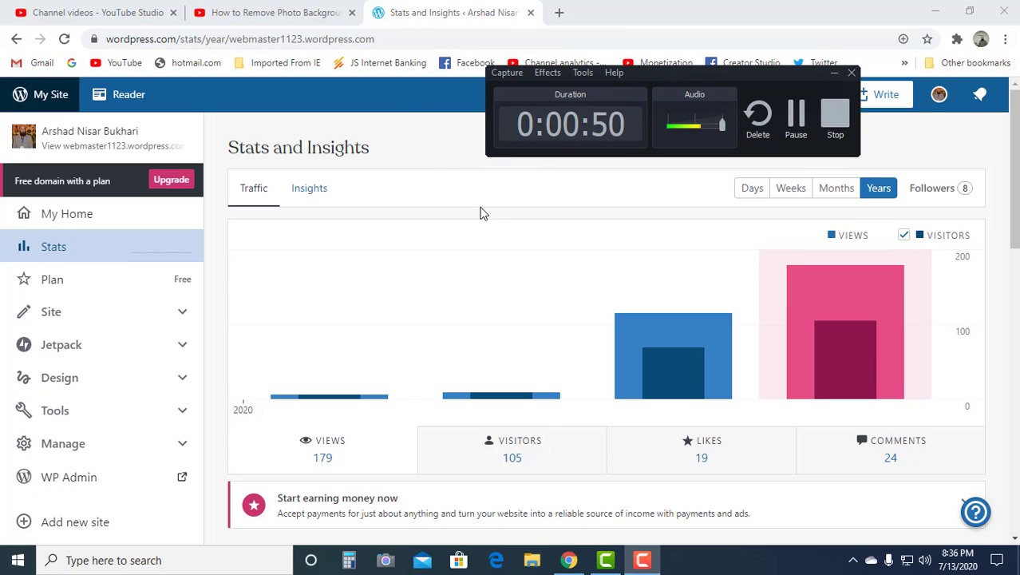
Switch to YouTube Studio and show the list of the channel's uploaded videos.
{"action": "left_click", "coordinate": [100, 14]}
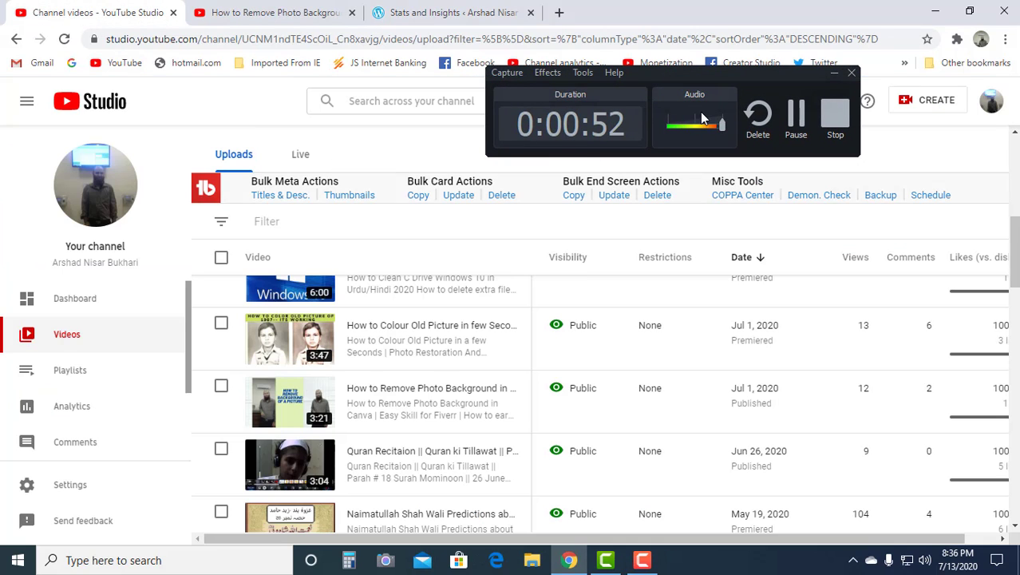
{"action": "left_click", "coordinate": [77, 304]}
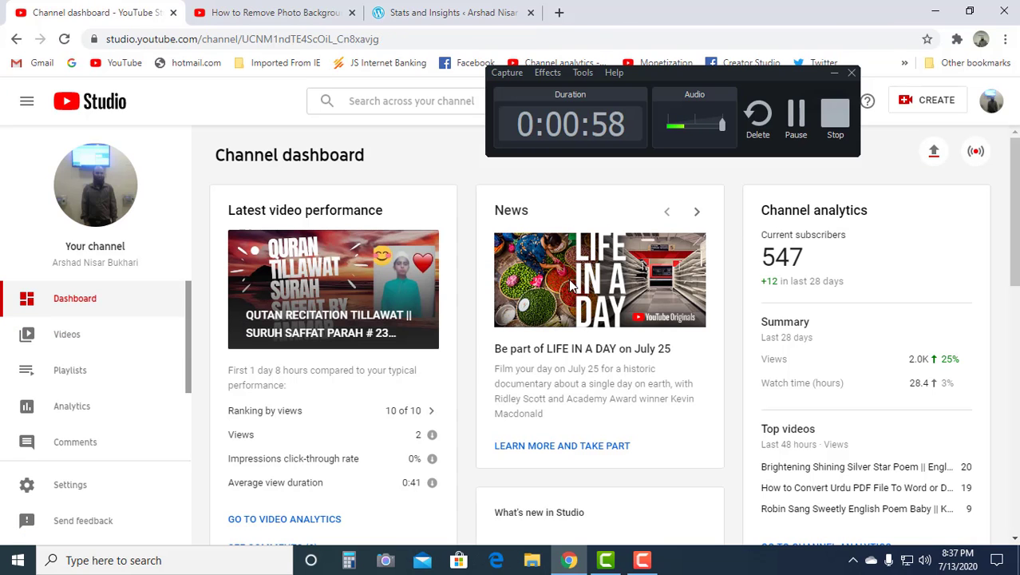
{"action": "left_click", "coordinate": [82, 336]}
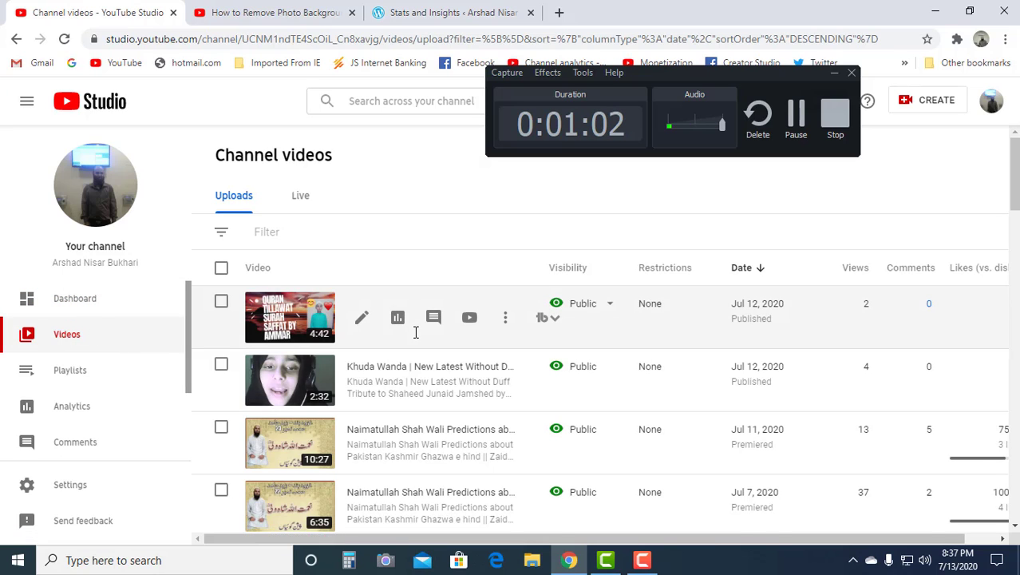
Find the video "How to Remove Photo Background in Canva" in the uploads and open it on YouTube.
{"action": "scroll", "coordinate": [416, 335], "scroll_direction": "down", "scroll_amount": 1}
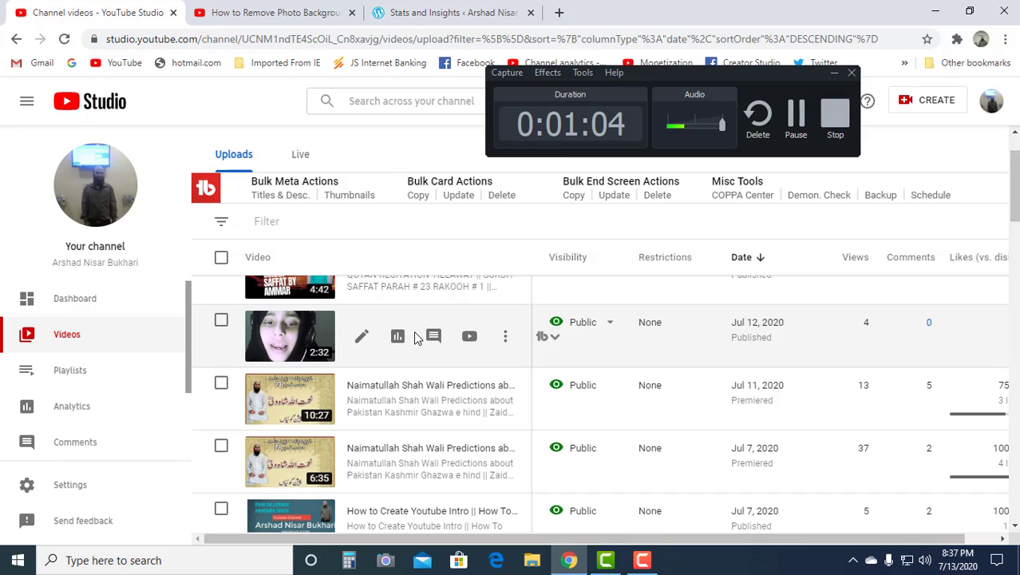
{"action": "scroll", "coordinate": [450, 361], "scroll_direction": "down", "scroll_amount": 2}
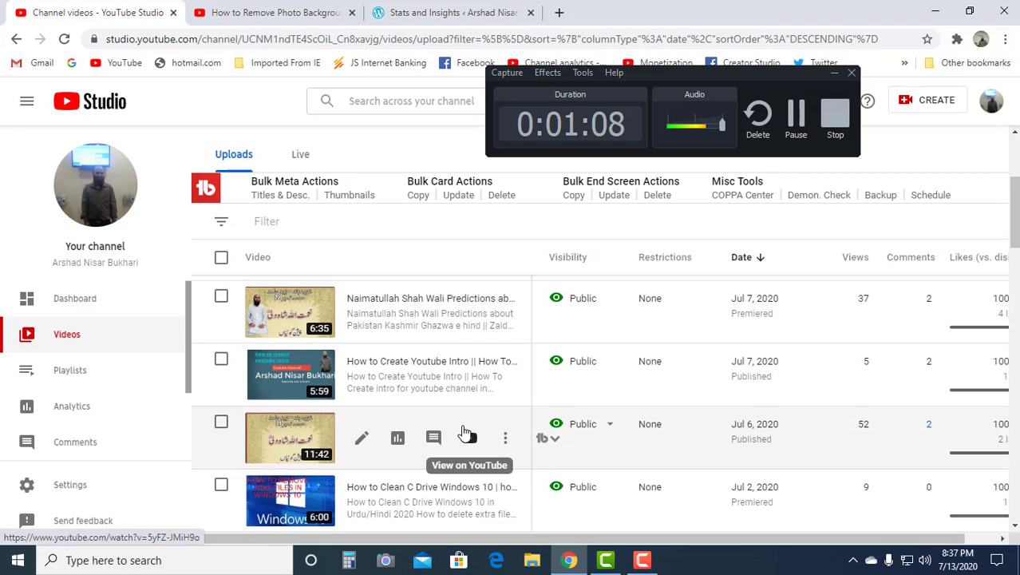
{"action": "scroll", "coordinate": [456, 424], "scroll_direction": "down", "scroll_amount": 3}
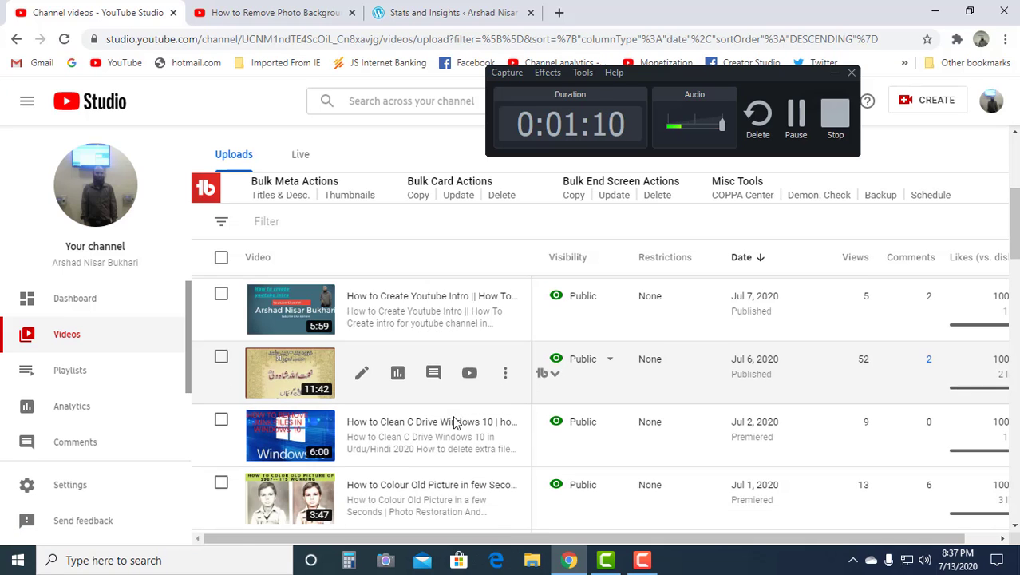
{"action": "scroll", "coordinate": [456, 423], "scroll_direction": "down", "scroll_amount": 1}
{"action": "scroll", "coordinate": [420, 423], "scroll_direction": "up", "scroll_amount": 1}
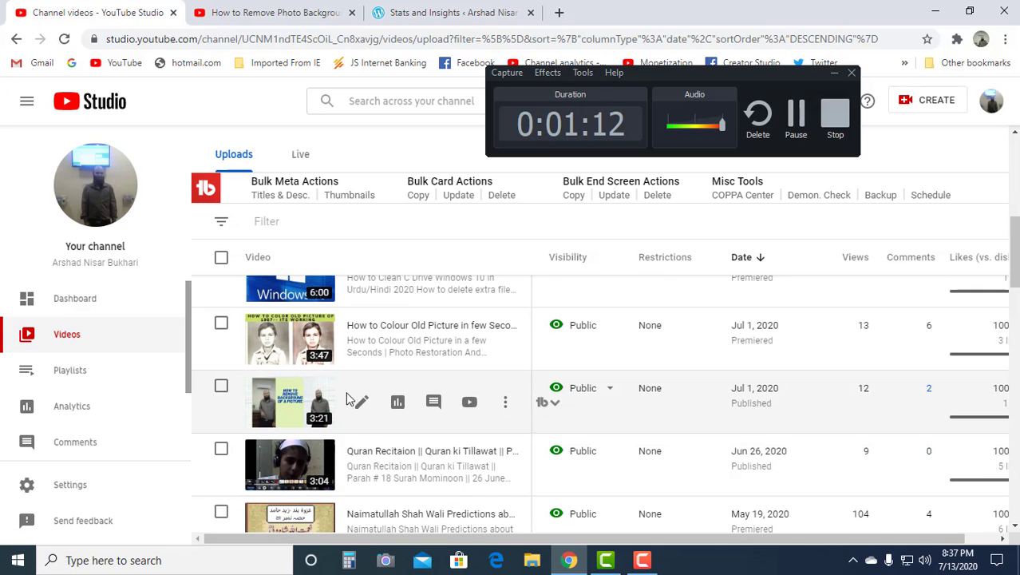
{"action": "left_click", "coordinate": [472, 419]}
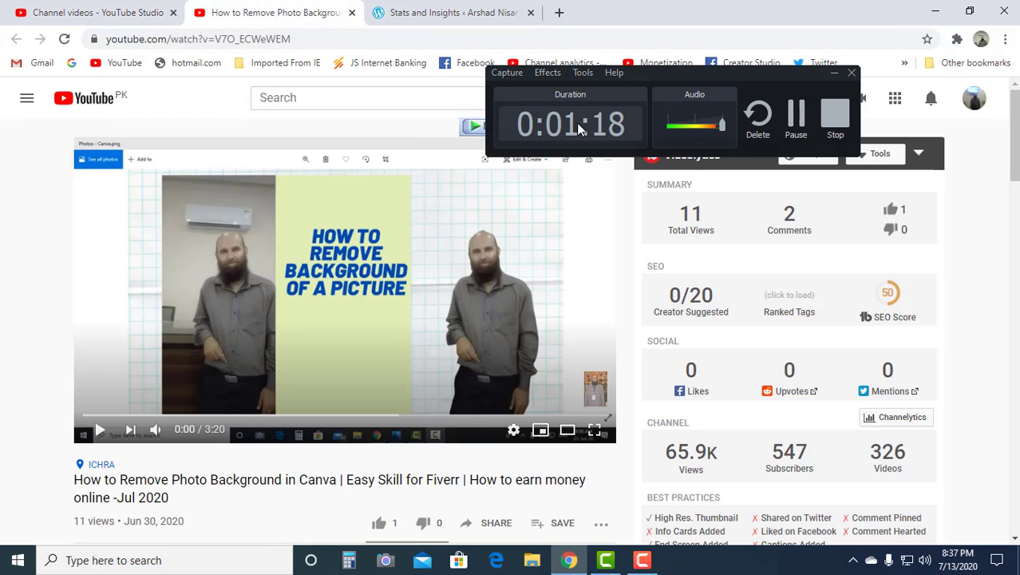
Open the video's sharing options and copy its embed code.
{"action": "left_click", "coordinate": [692, 73]}
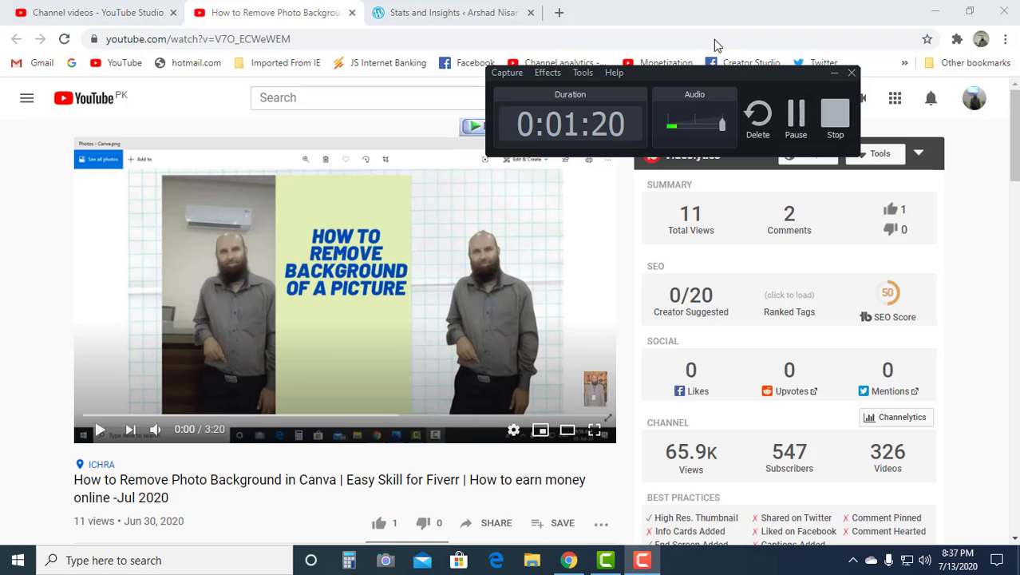
{"action": "left_click_drag", "start_coordinate": [698, 72], "coordinate": [716, 34]}
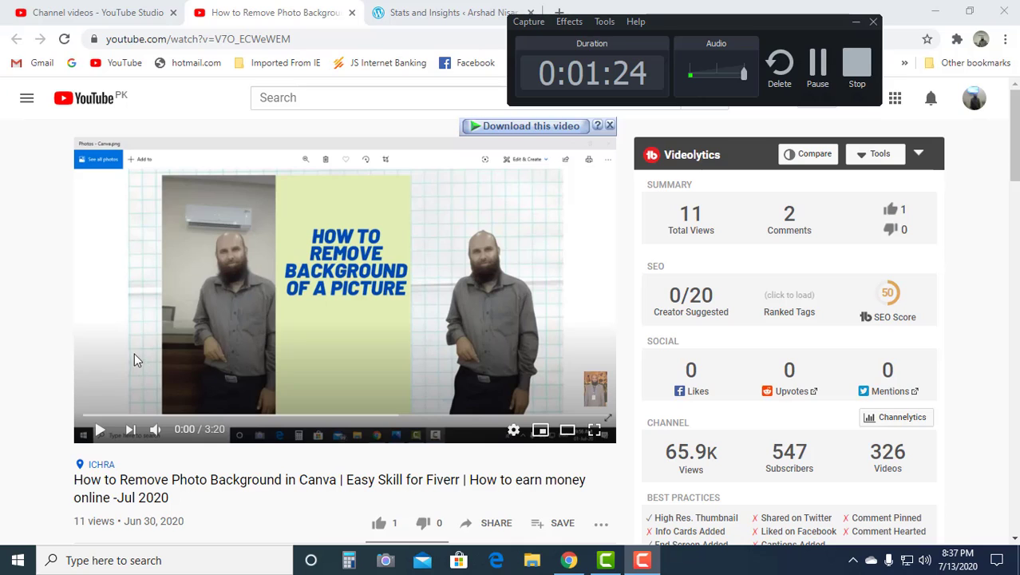
{"action": "scroll", "coordinate": [134, 360], "scroll_direction": "down", "scroll_amount": 1}
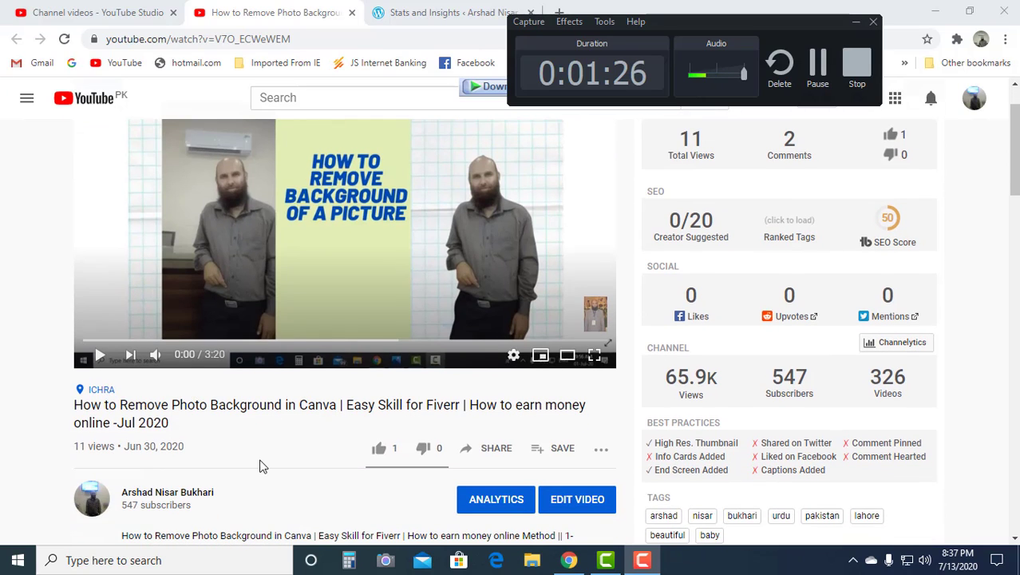
{"action": "left_click", "coordinate": [496, 452]}
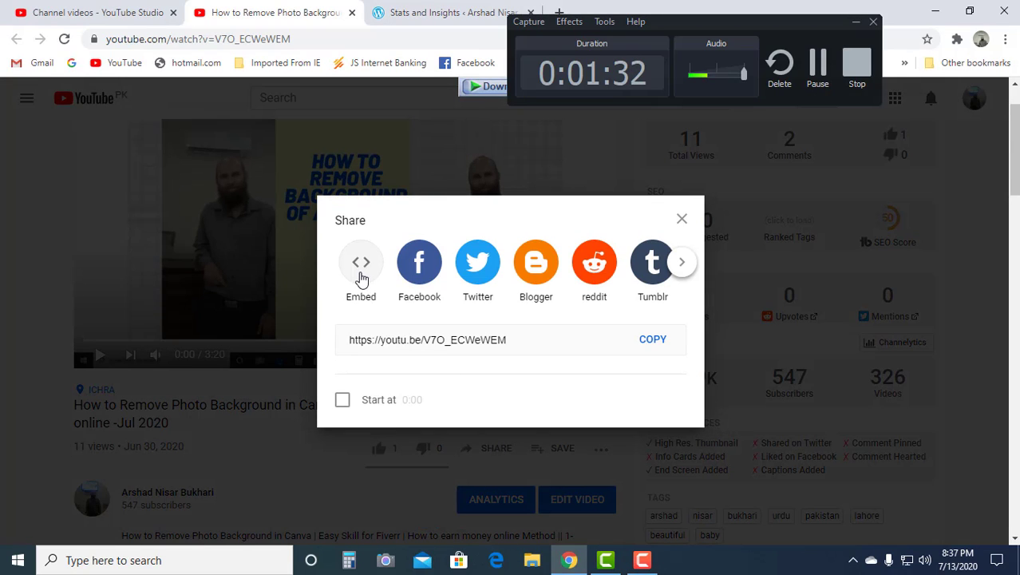
{"action": "left_click", "coordinate": [362, 273]}
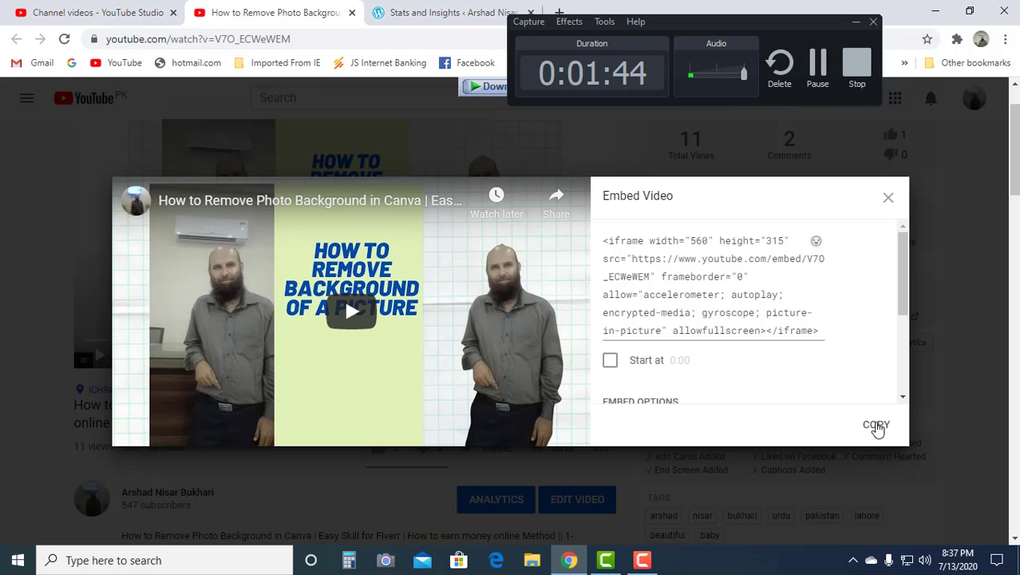
{"action": "left_click", "coordinate": [872, 429]}
{"action": "key", "text": "ctrl+c"}
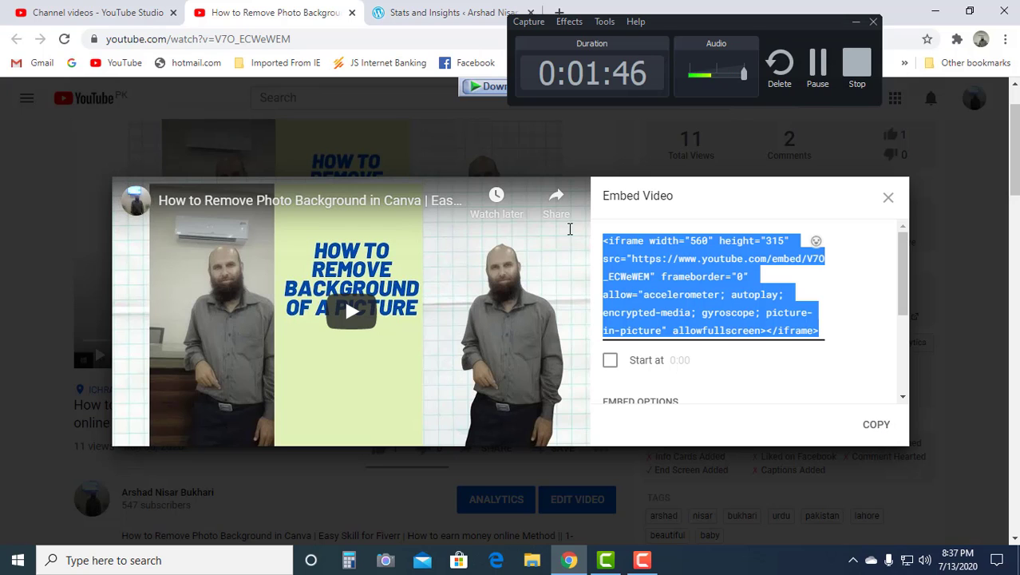
Switch to WordPress, start a new post and paste the copied YouTube embed code into its body.
{"action": "left_click", "coordinate": [730, 32]}
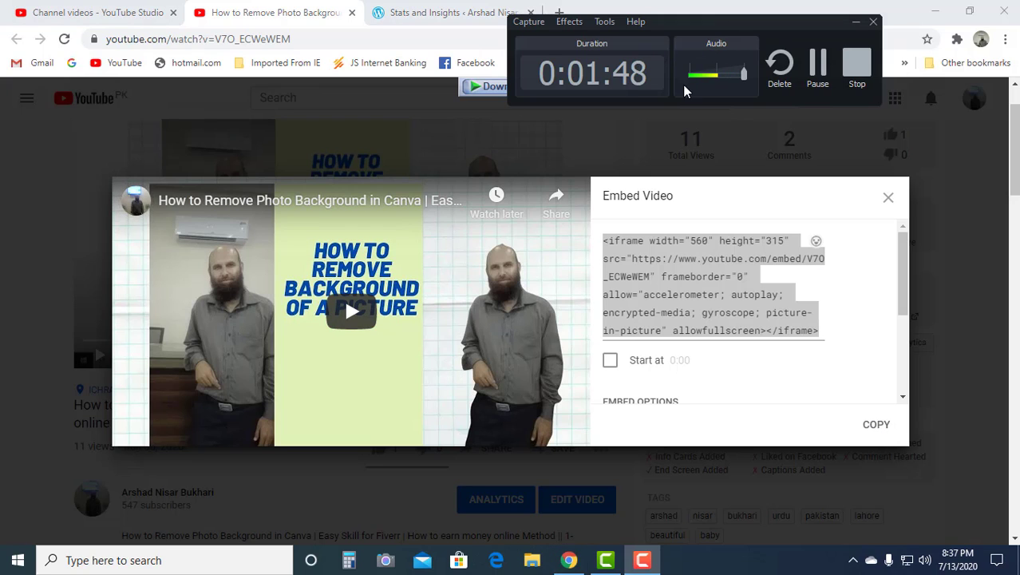
{"action": "left_click_drag", "start_coordinate": [695, 27], "coordinate": [626, 162]}
{"action": "left_click", "coordinate": [490, 13]}
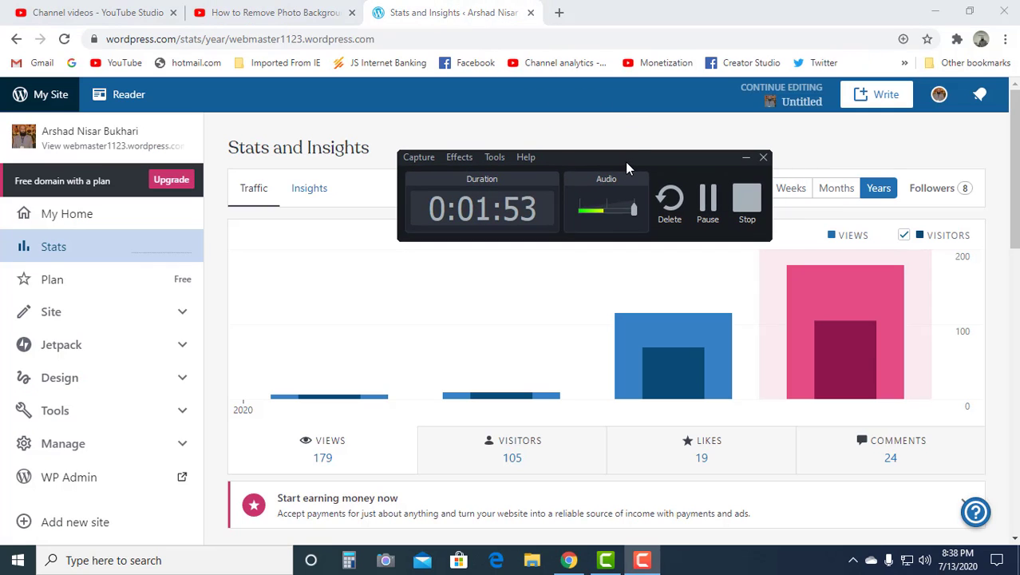
{"action": "left_click", "coordinate": [891, 104]}
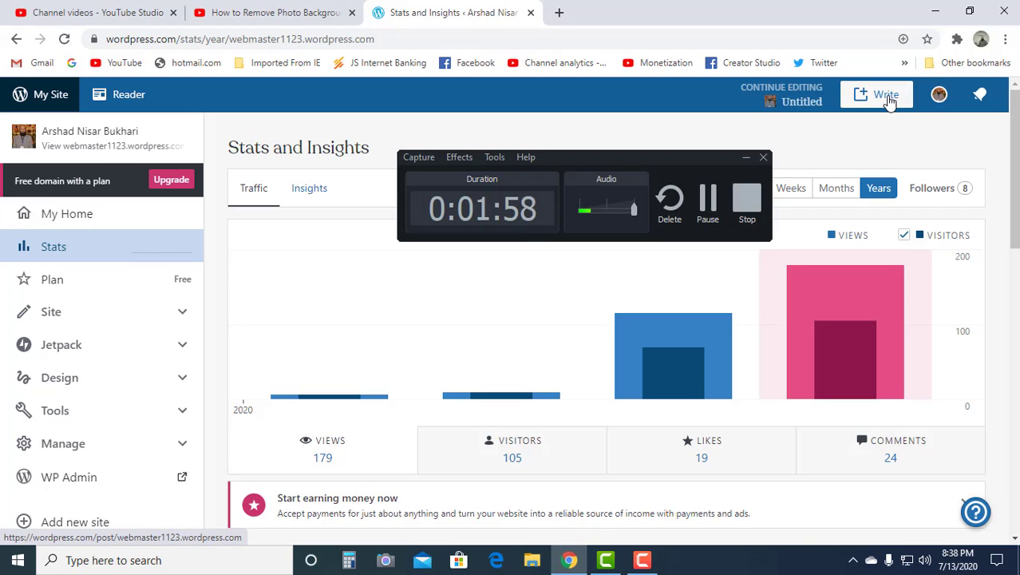
{"action": "left_click", "coordinate": [890, 102]}
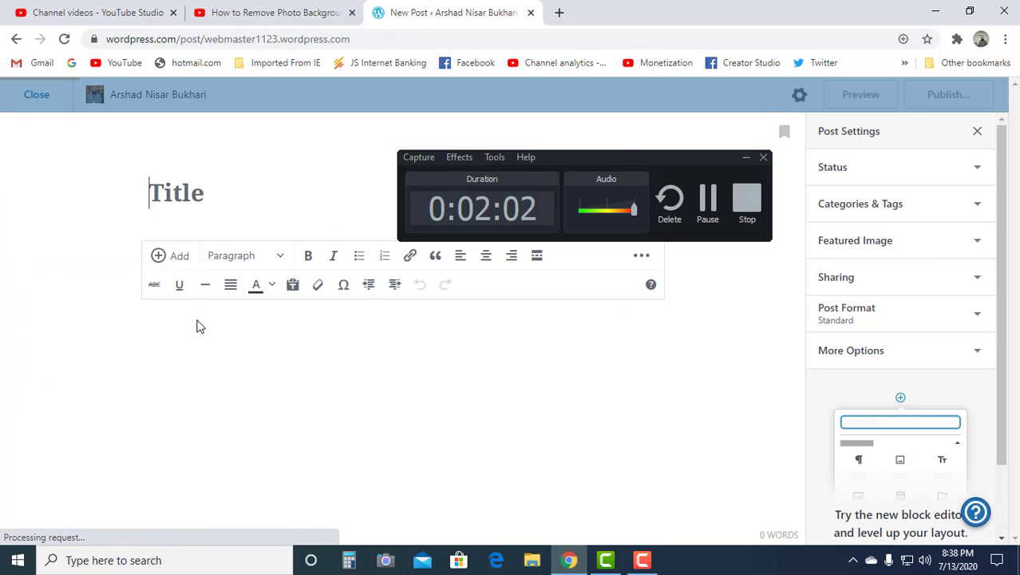
{"action": "left_click", "coordinate": [175, 316]}
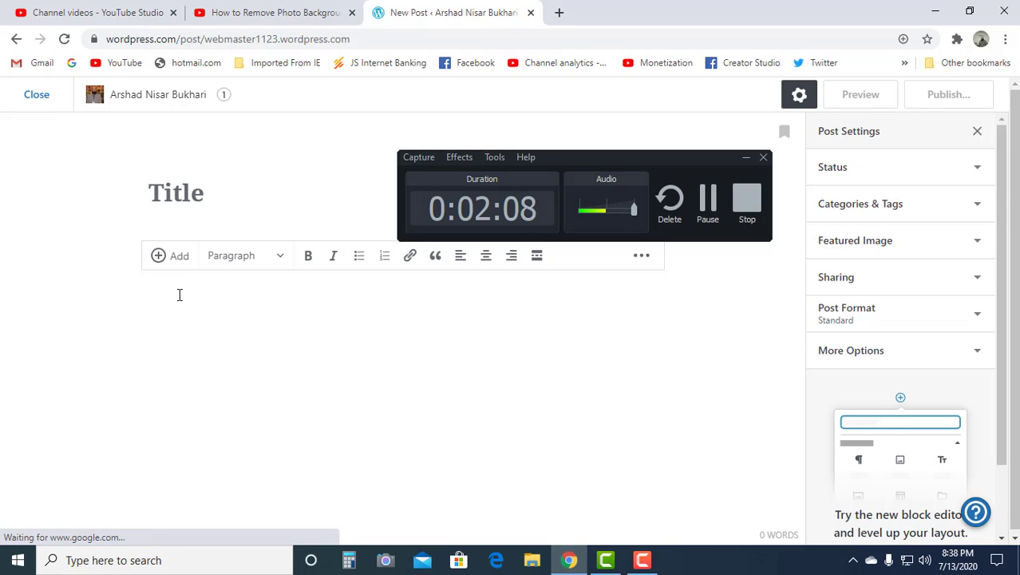
{"action": "key", "text": "ctrl+v"}
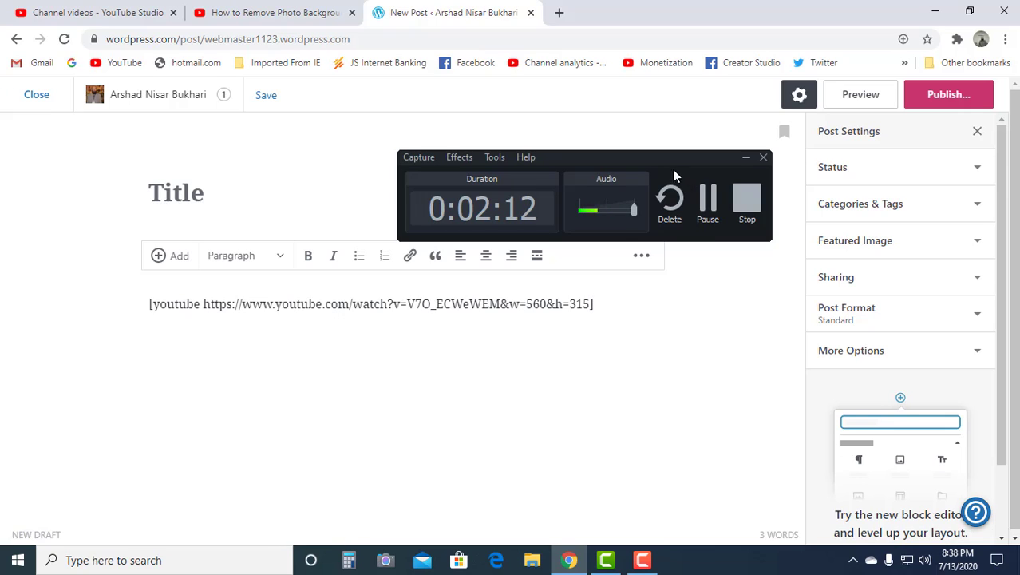
Preview the draft post in desktop view and check the embedded video.
{"action": "left_click_drag", "start_coordinate": [655, 162], "coordinate": [638, 43]}
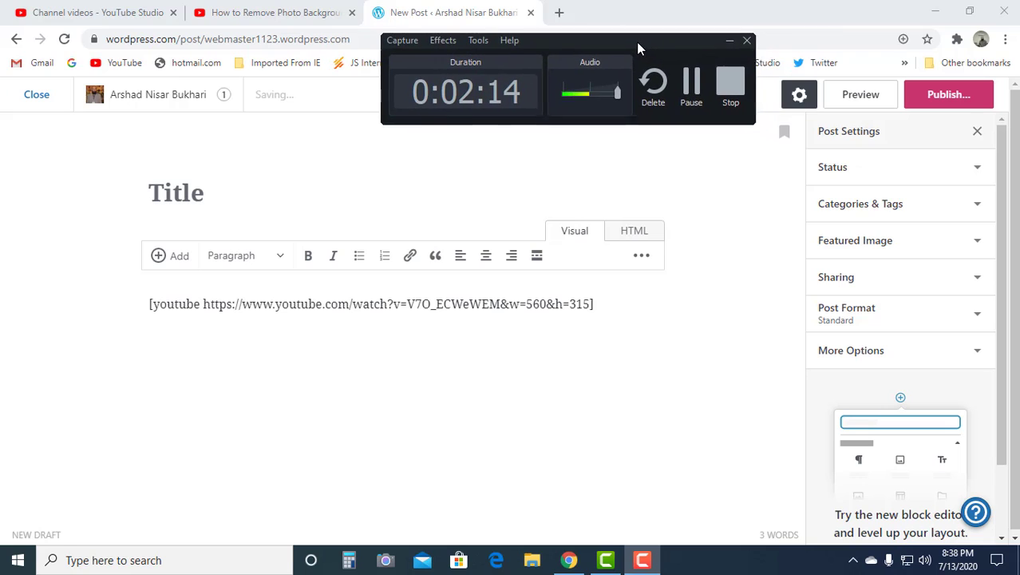
{"action": "left_click", "coordinate": [856, 98]}
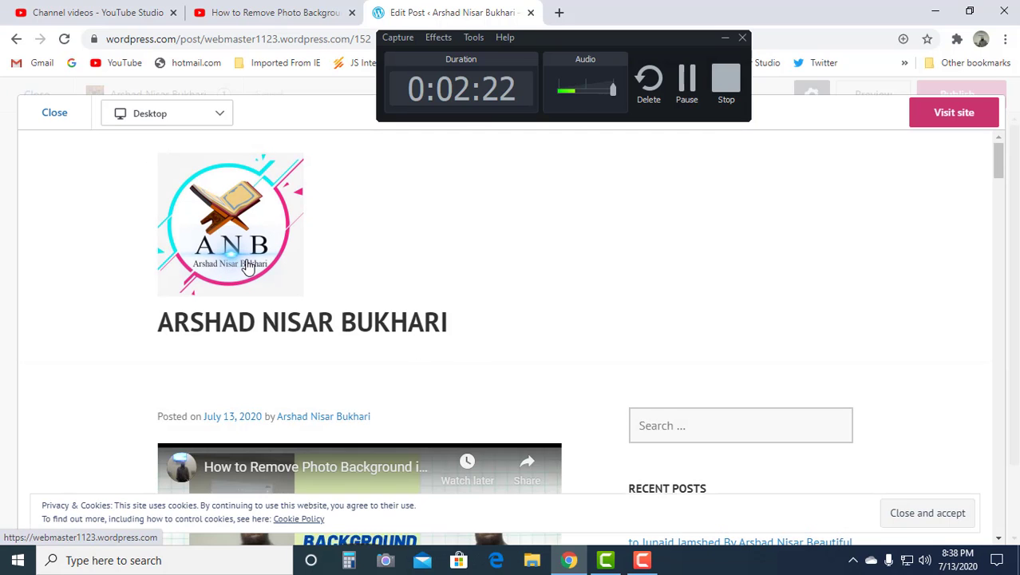
{"action": "scroll", "coordinate": [264, 277], "scroll_direction": "down", "scroll_amount": 3}
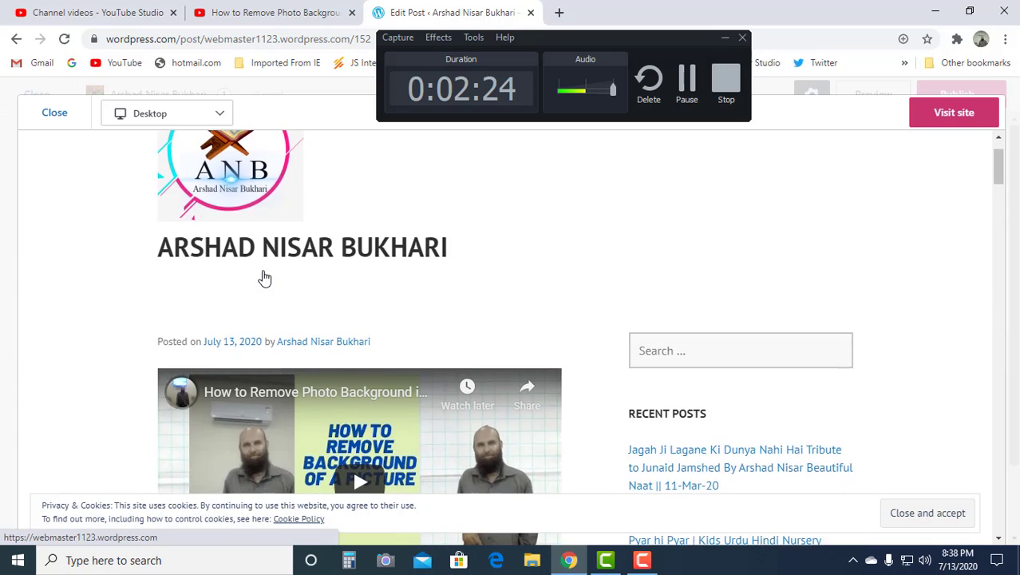
{"action": "scroll", "coordinate": [264, 277], "scroll_direction": "down", "scroll_amount": 1}
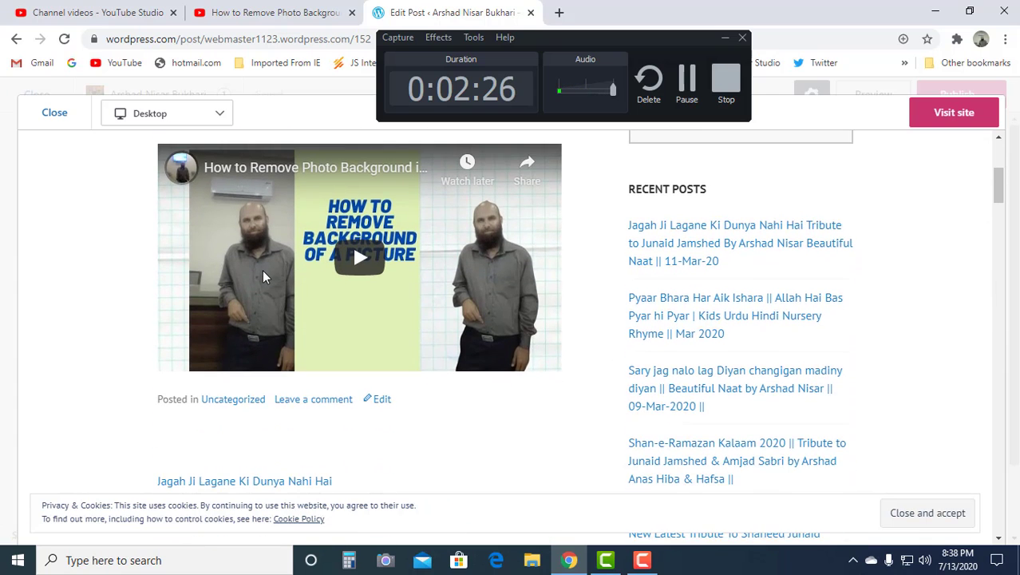
{"action": "scroll", "coordinate": [264, 277], "scroll_direction": "up", "scroll_amount": 3}
{"action": "scroll", "coordinate": [265, 277], "scroll_direction": "down", "scroll_amount": 3}
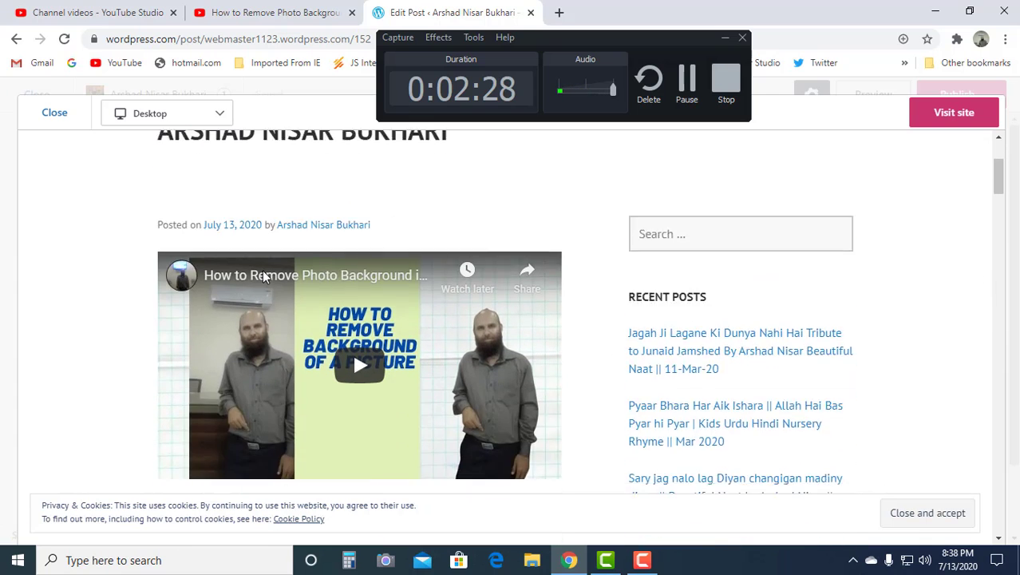
{"action": "left_click", "coordinate": [356, 260]}
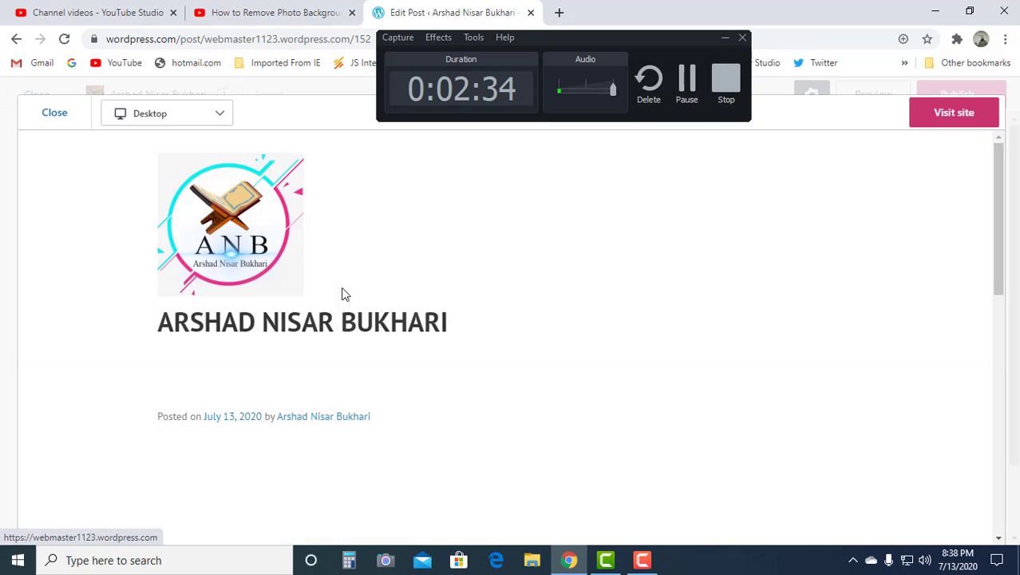
Play the embedded video in the post preview to test it, and close the preview.
{"action": "scroll", "coordinate": [343, 289], "scroll_direction": "down", "scroll_amount": 3}
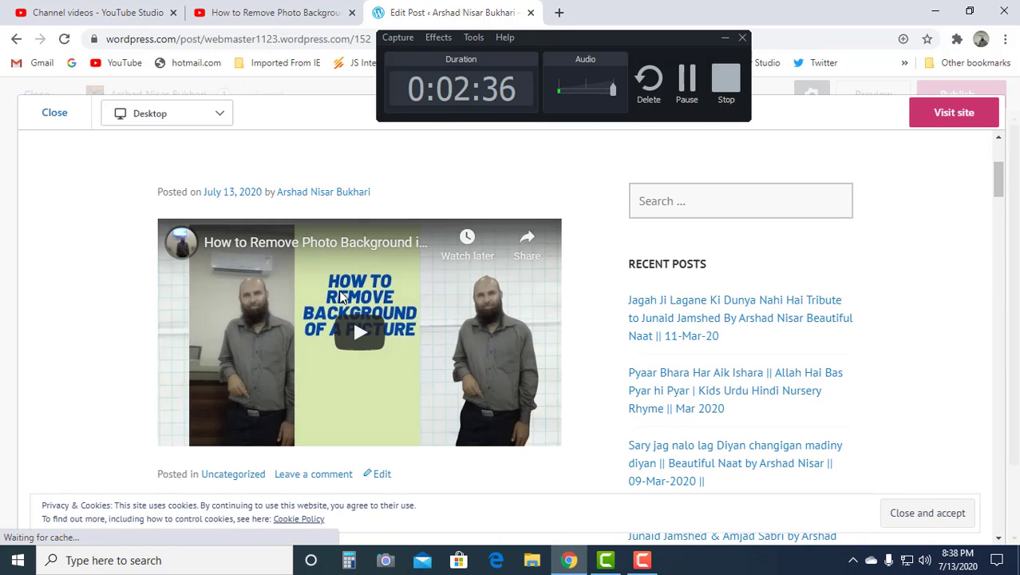
{"action": "left_click", "coordinate": [356, 336]}
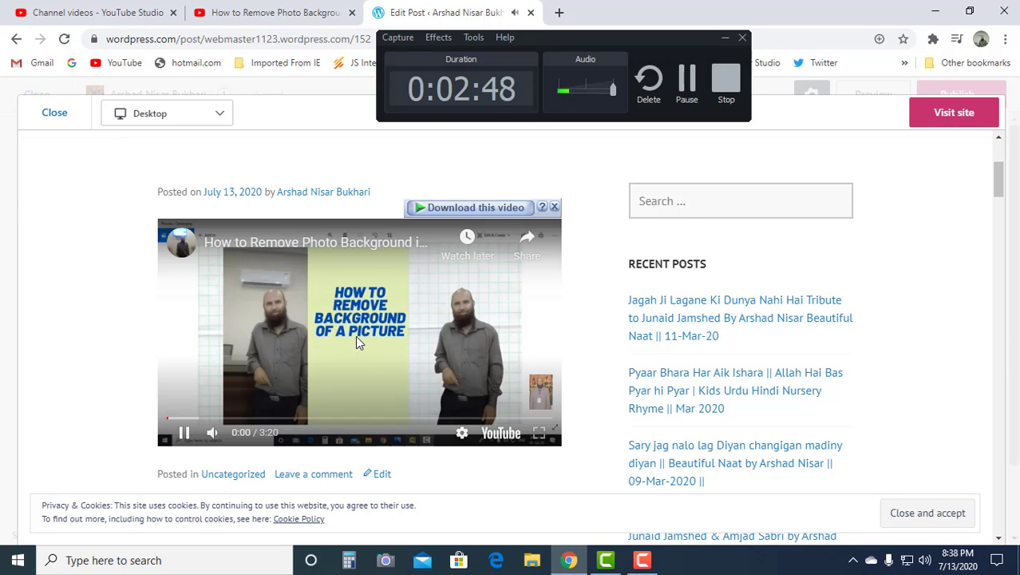
{"action": "left_click", "coordinate": [185, 434]}
{"action": "left_click", "coordinate": [185, 434]}
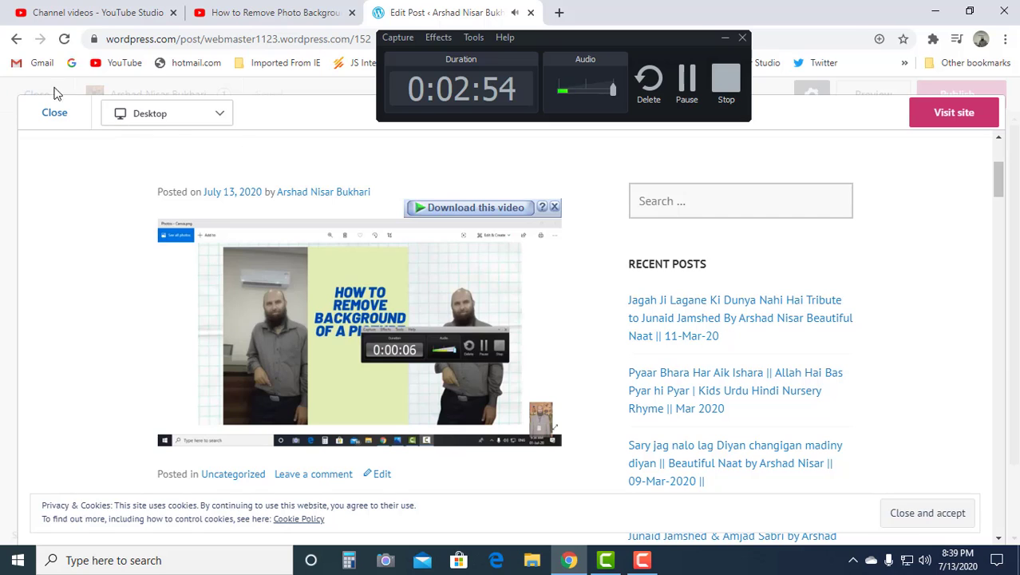
{"action": "left_click", "coordinate": [52, 114]}
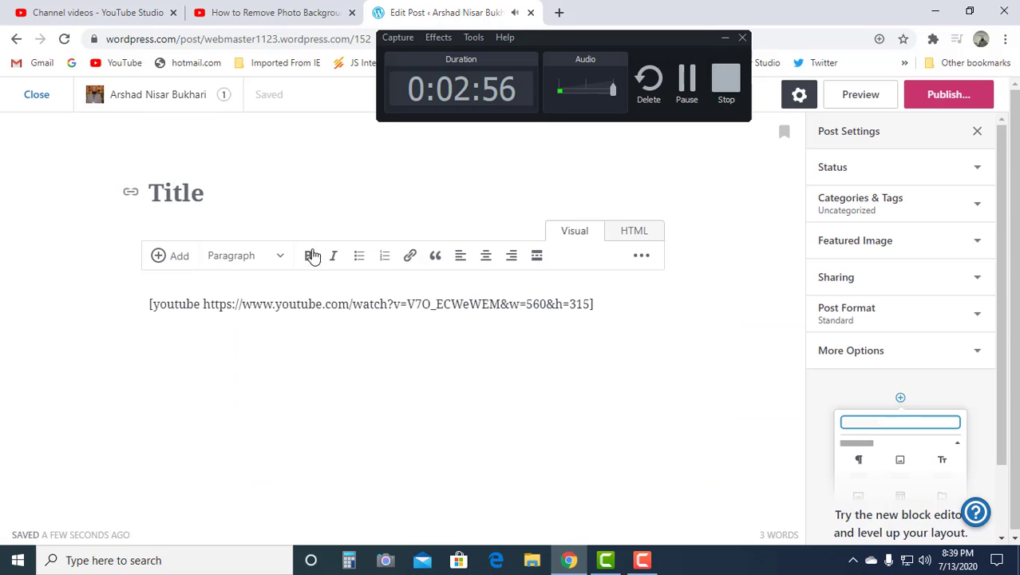
Switch to YouTube Studio, open the Canva background-removal video's title and description for editing, and copy the description's opening headline ending in "1-Jul- 2020".
{"action": "left_click", "coordinate": [100, 16]}
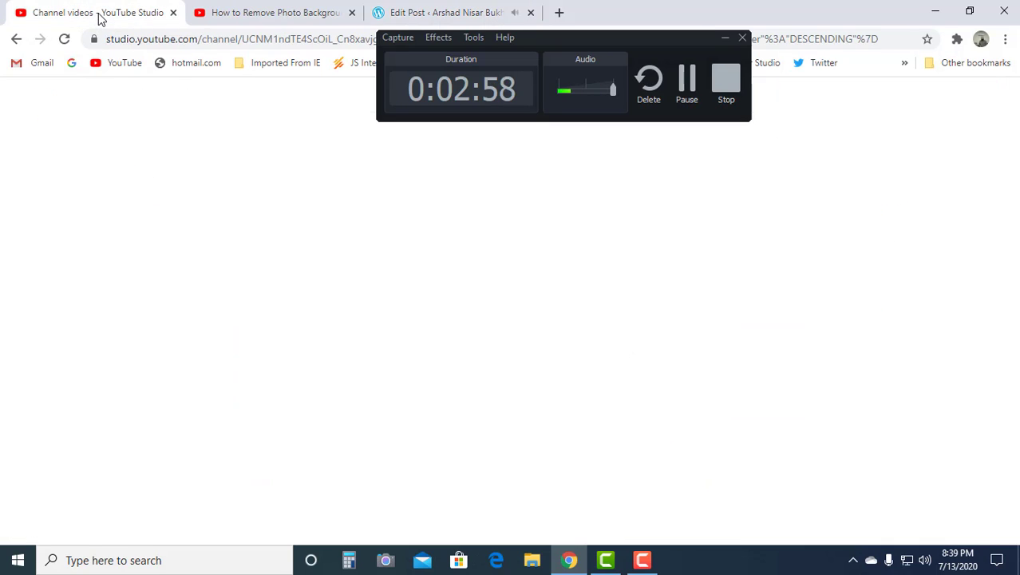
{"action": "mouse_move", "coordinate": [471, 421]}
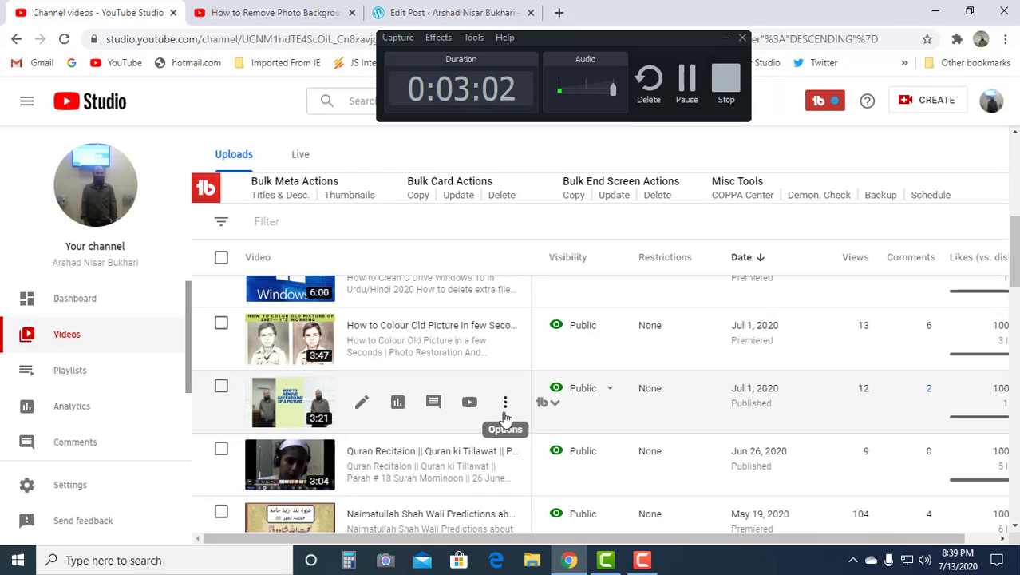
{"action": "left_click", "coordinate": [505, 418]}
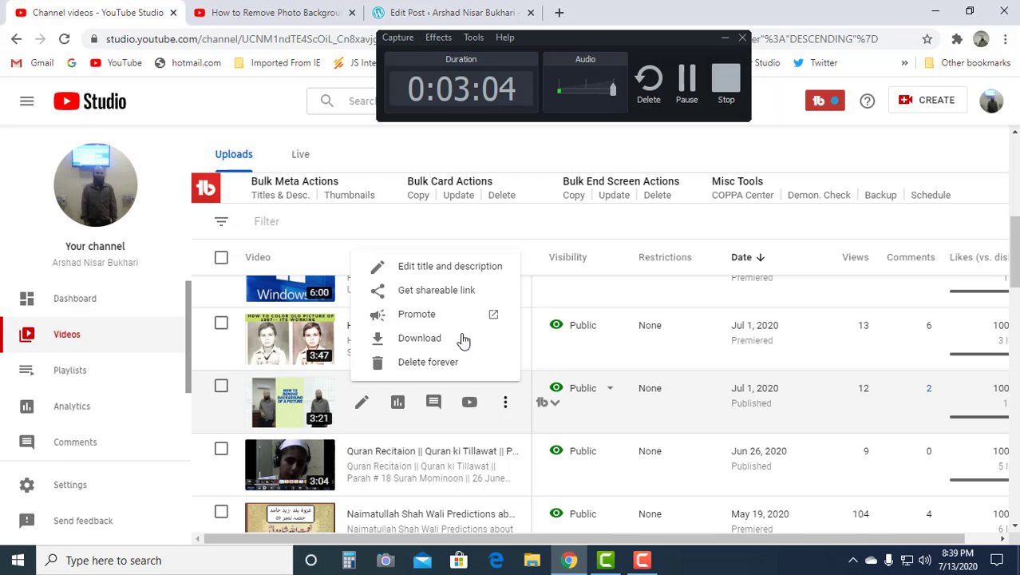
{"action": "left_click", "coordinate": [460, 272]}
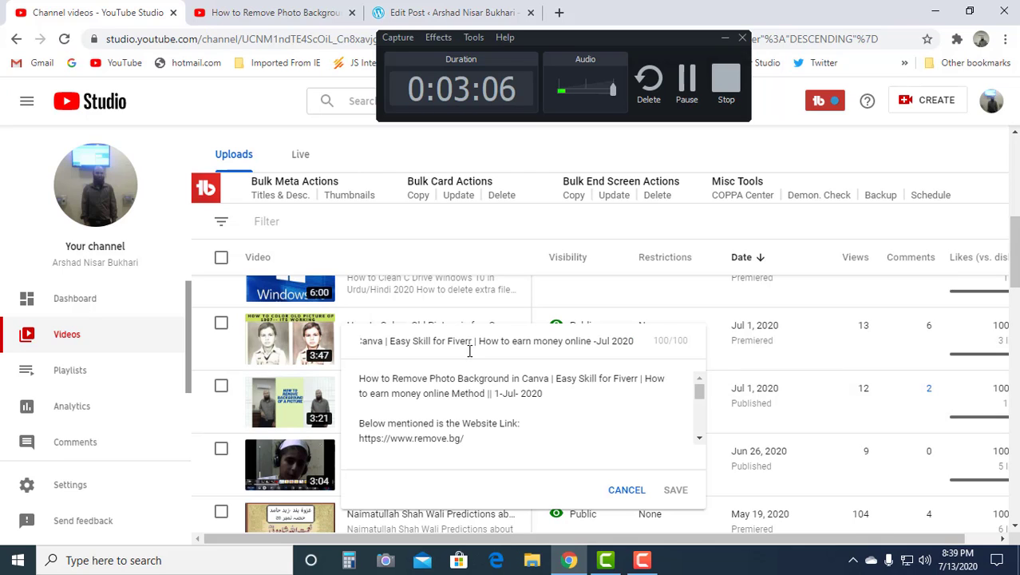
{"action": "left_click", "coordinate": [557, 393]}
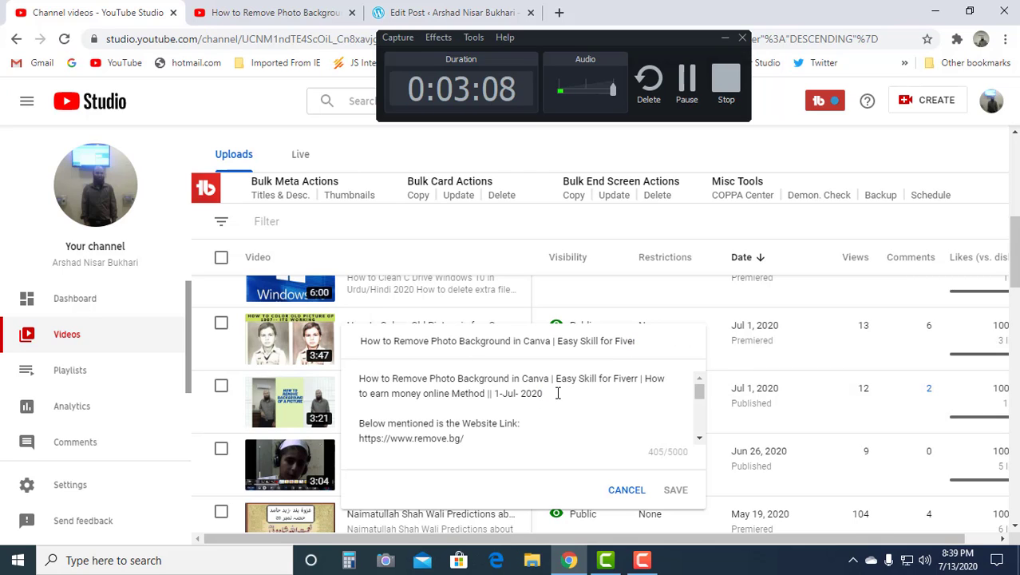
{"action": "key", "text": "shift+Up"}
{"action": "key", "text": "shift+Home"}
{"action": "key", "text": "ctrl+c"}
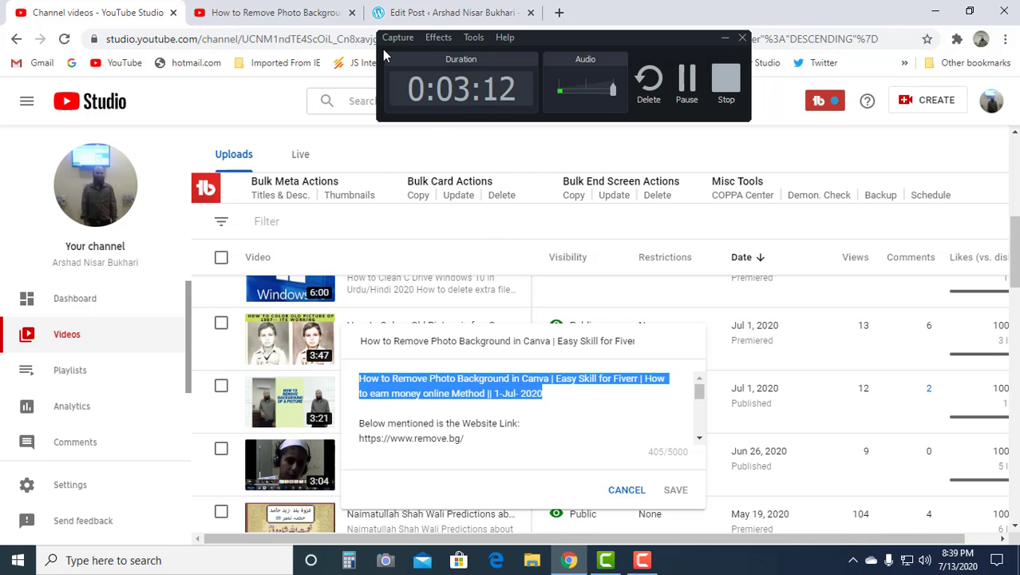
Return to the WordPress post, paste the copied headline as its title and change the title's date to 13-Jul- 2020.
{"action": "left_click", "coordinate": [415, 14]}
{"action": "left_click", "coordinate": [248, 184]}
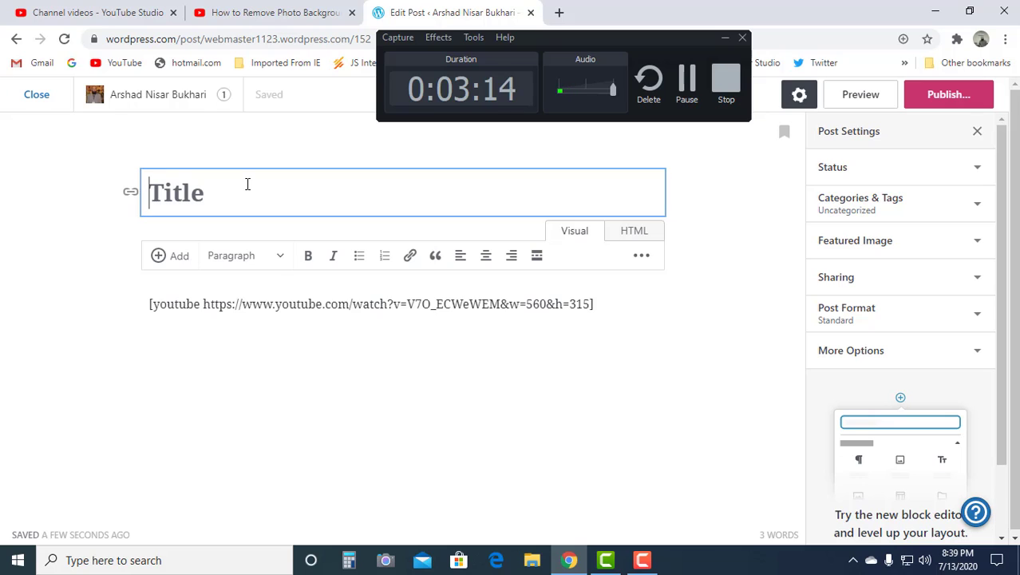
{"action": "key", "text": "ctrl+v"}
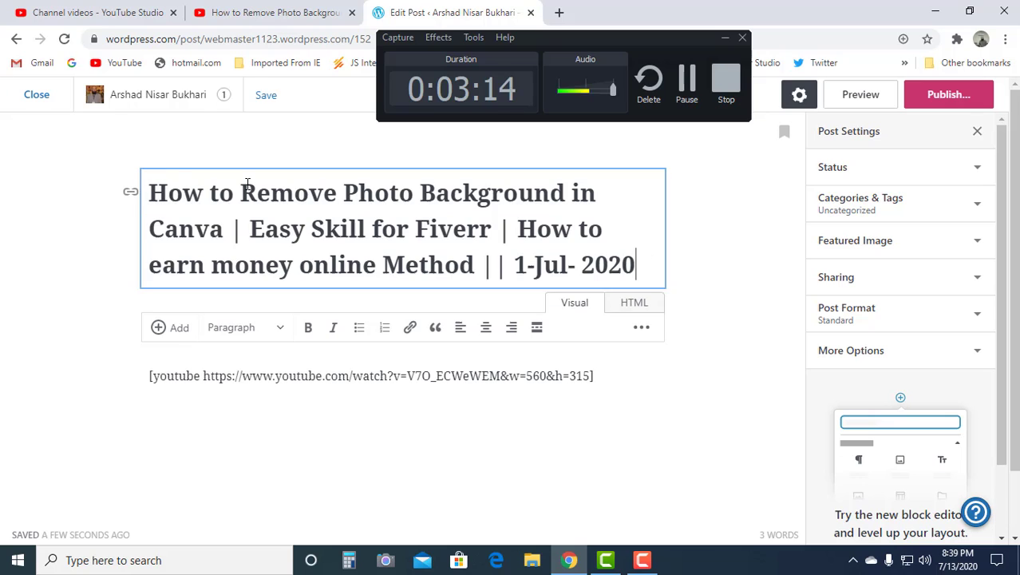
{"action": "double_click", "coordinate": [528, 266]}
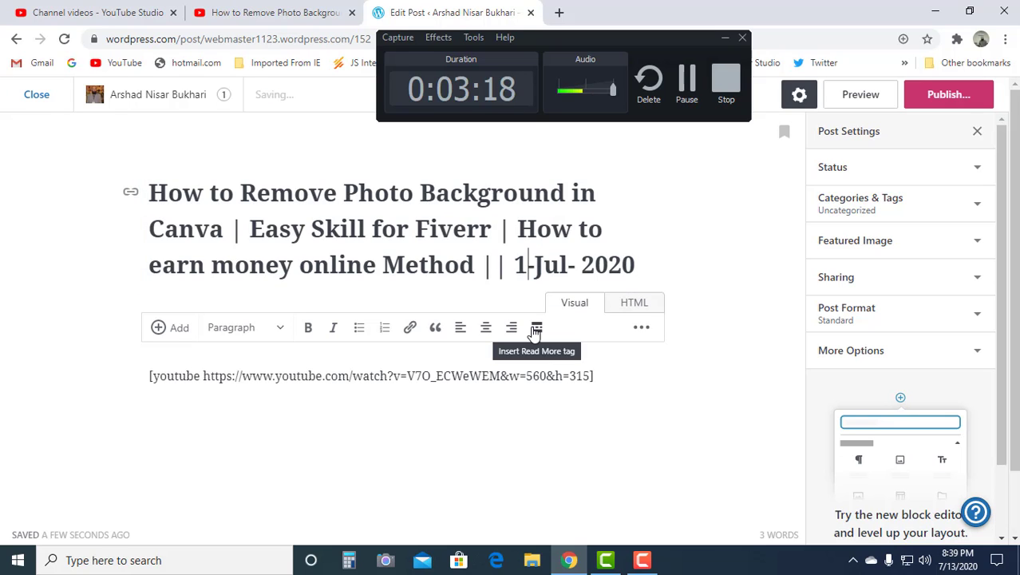
{"action": "type", "text": "3"}
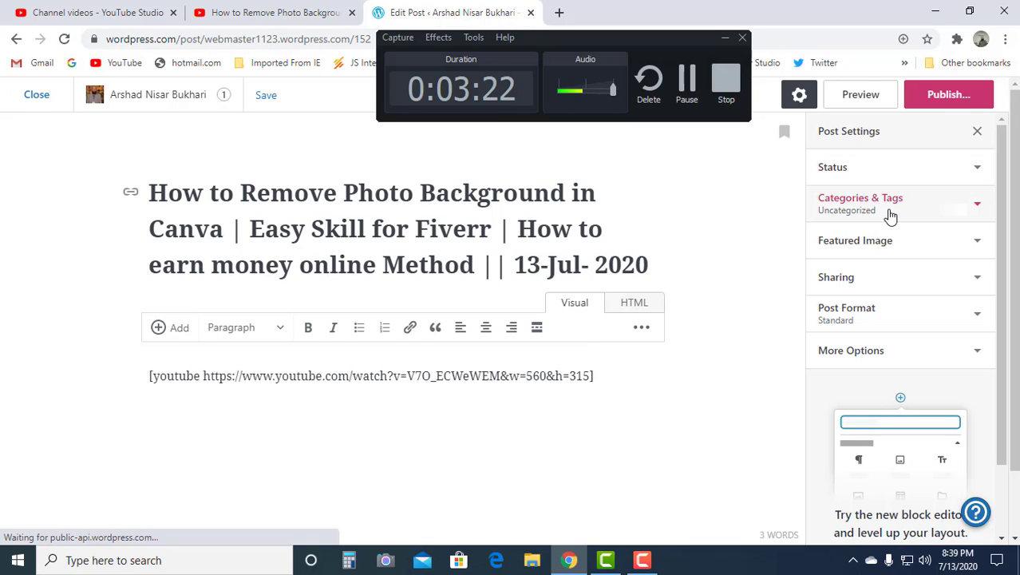
Assign the post to the Computer Knowledge category and remove it from Uncategorized.
{"action": "left_click", "coordinate": [932, 205]}
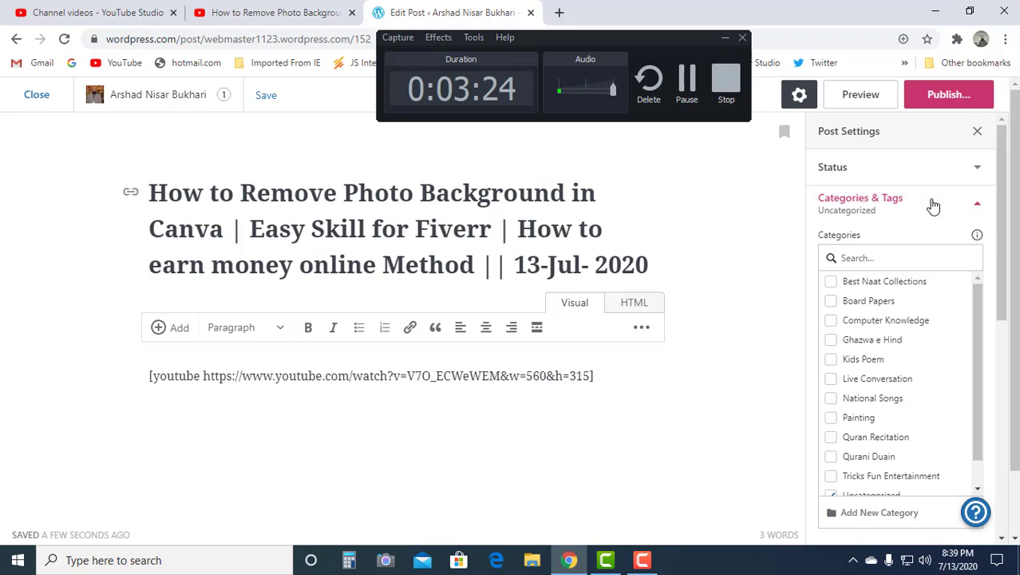
{"action": "left_click", "coordinate": [831, 322]}
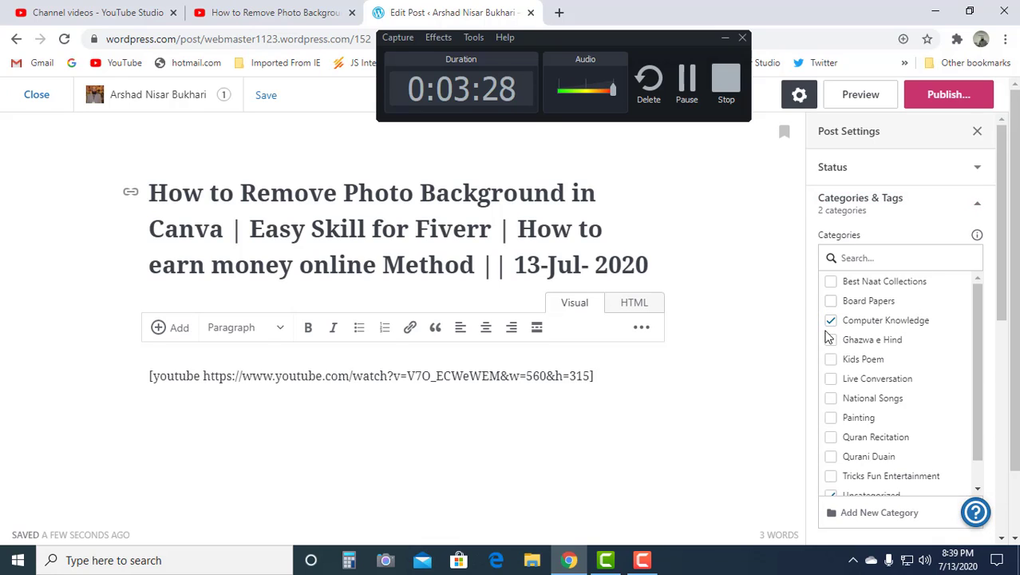
{"action": "left_click", "coordinate": [976, 206]}
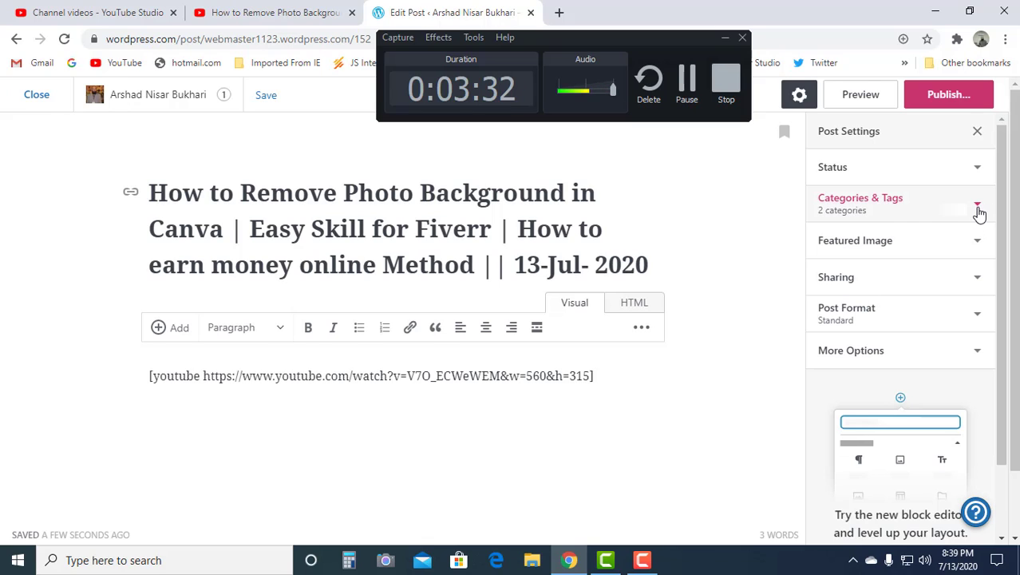
{"action": "left_click", "coordinate": [980, 212]}
{"action": "left_click", "coordinate": [980, 213]}
{"action": "left_click", "coordinate": [931, 215]}
{"action": "left_click", "coordinate": [930, 214]}
{"action": "left_click", "coordinate": [931, 209]}
{"action": "scroll", "coordinate": [900, 356], "scroll_direction": "down", "scroll_amount": 5}
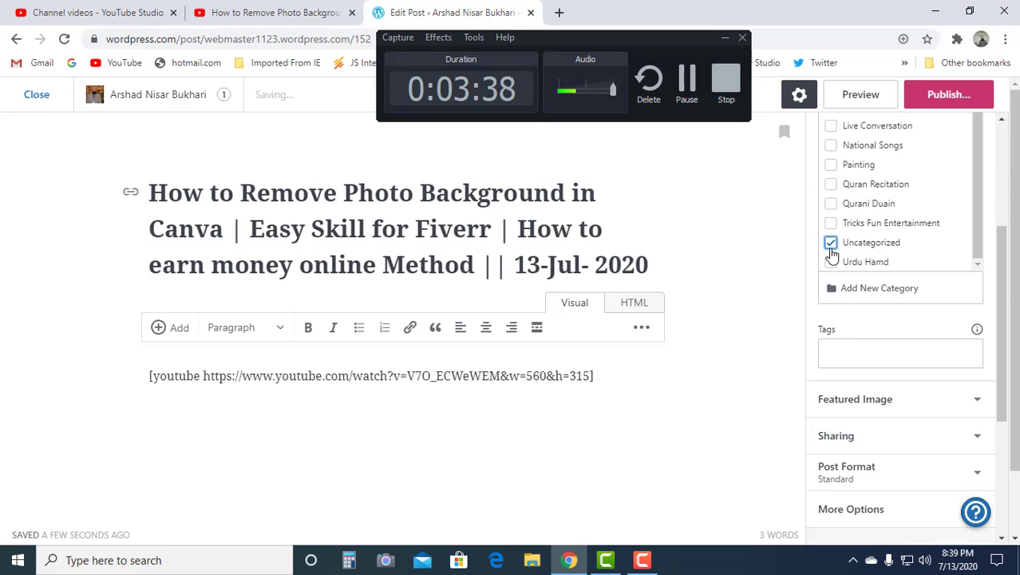
{"action": "scroll", "coordinate": [895, 287], "scroll_direction": "up", "scroll_amount": 3}
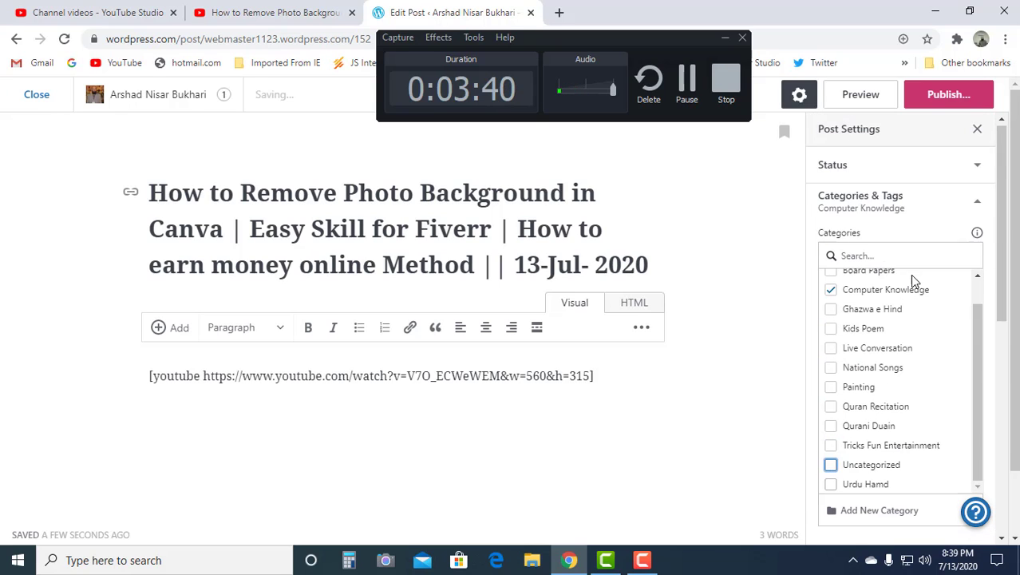
{"action": "left_click", "coordinate": [978, 205]}
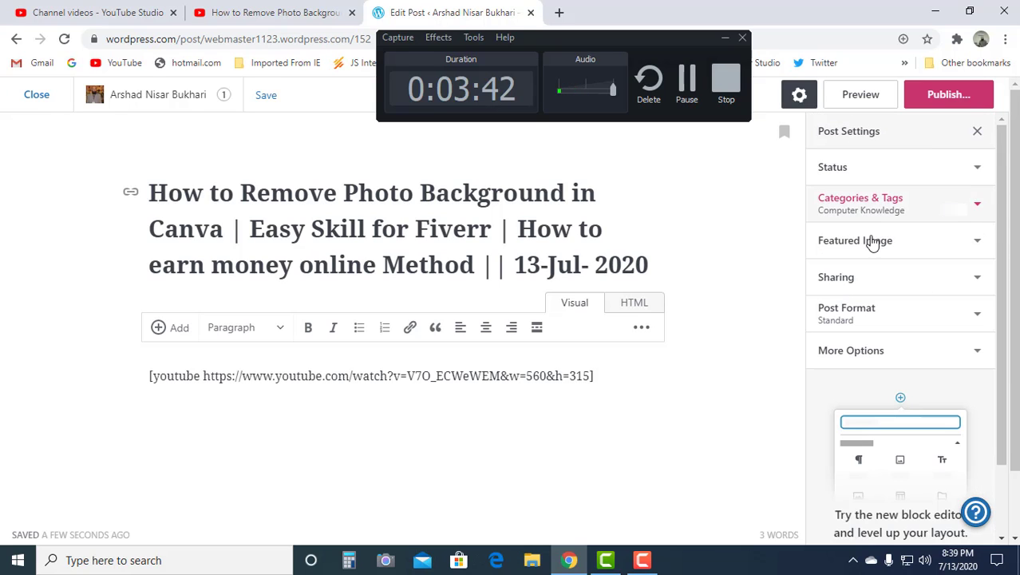
Review the post's sharing settings, including the connected social media services, the custom message, and the sharing and like button options.
{"action": "left_click", "coordinate": [868, 286]}
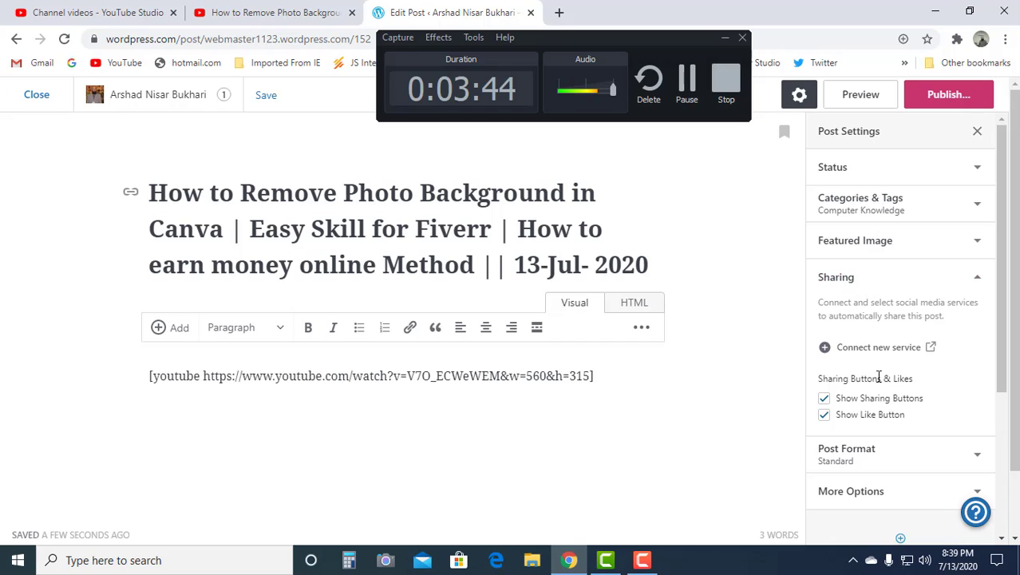
{"action": "scroll", "coordinate": [808, 392], "scroll_direction": "down", "scroll_amount": 1}
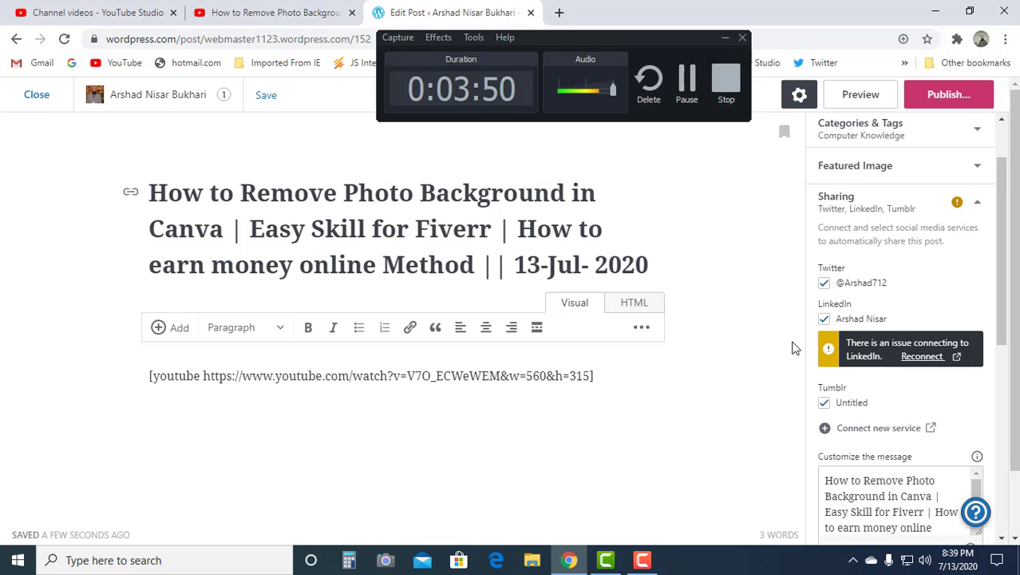
{"action": "scroll", "coordinate": [795, 348], "scroll_direction": "down", "scroll_amount": 1}
{"action": "scroll", "coordinate": [870, 412], "scroll_direction": "down", "scroll_amount": 1}
{"action": "scroll", "coordinate": [885, 394], "scroll_direction": "down", "scroll_amount": 2}
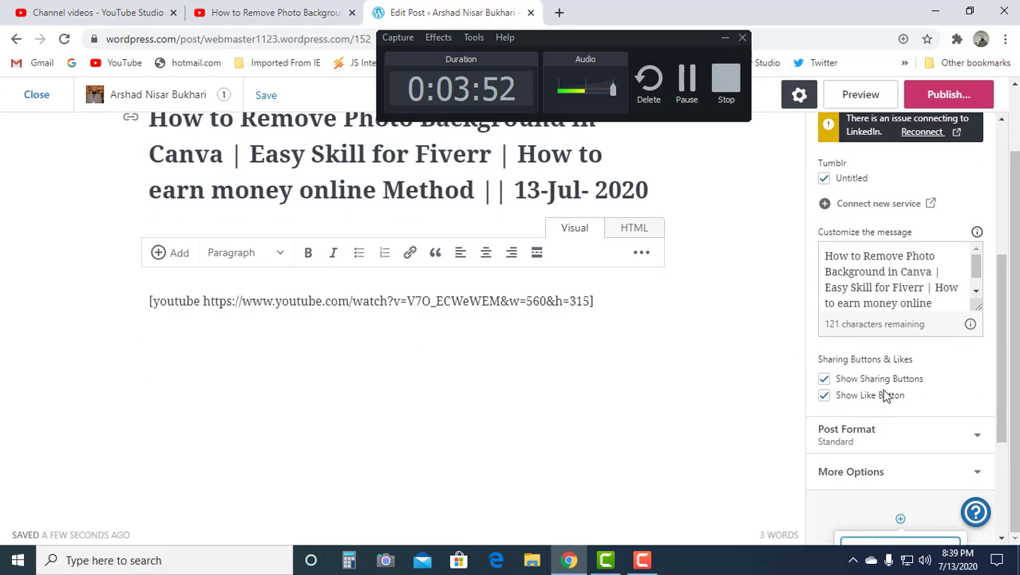
{"action": "scroll", "coordinate": [884, 394], "scroll_direction": "down", "scroll_amount": 1}
{"action": "scroll", "coordinate": [884, 392], "scroll_direction": "up", "scroll_amount": 5}
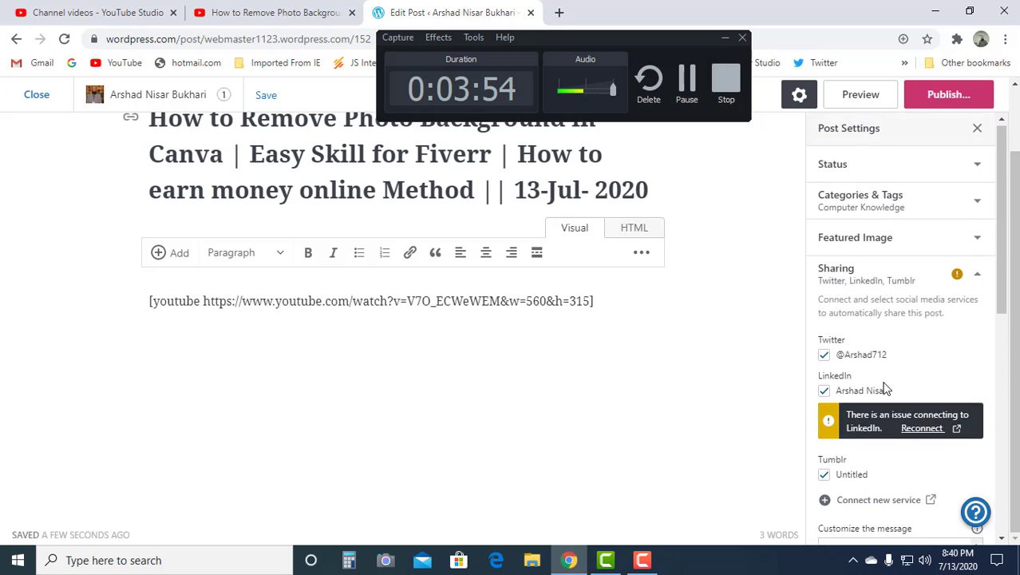
{"action": "scroll", "coordinate": [884, 387], "scroll_direction": "down", "scroll_amount": 1}
{"action": "scroll", "coordinate": [881, 394], "scroll_direction": "down", "scroll_amount": 2}
{"action": "scroll", "coordinate": [881, 394], "scroll_direction": "down", "scroll_amount": 3}
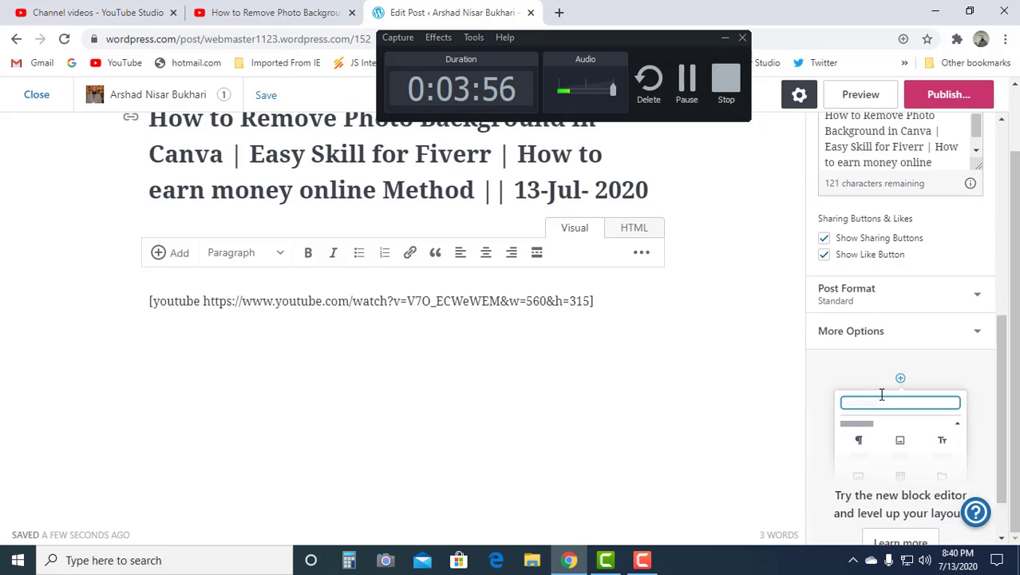
{"action": "scroll", "coordinate": [882, 394], "scroll_direction": "up", "scroll_amount": 3}
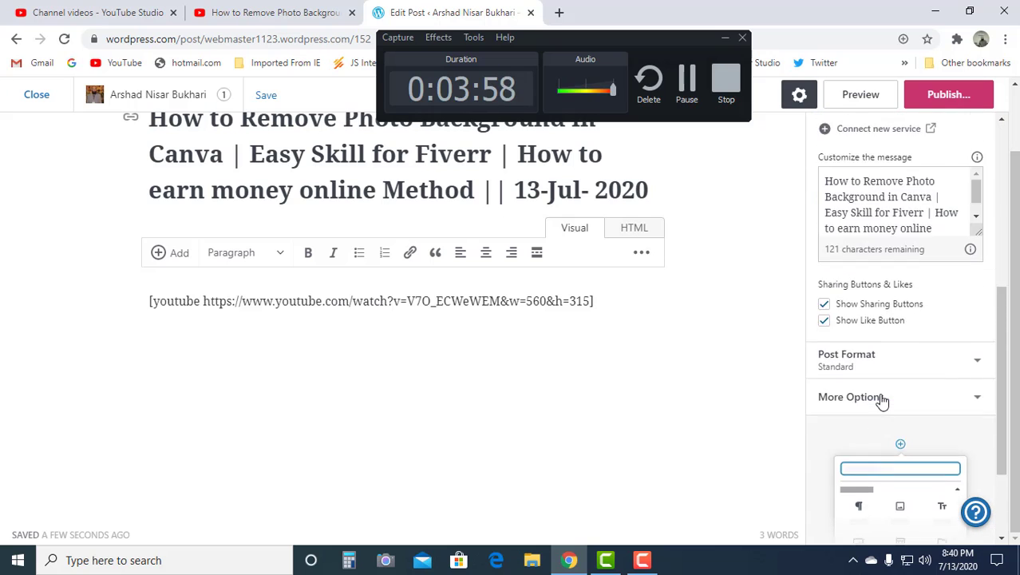
{"action": "scroll", "coordinate": [882, 393], "scroll_direction": "down", "scroll_amount": 2}
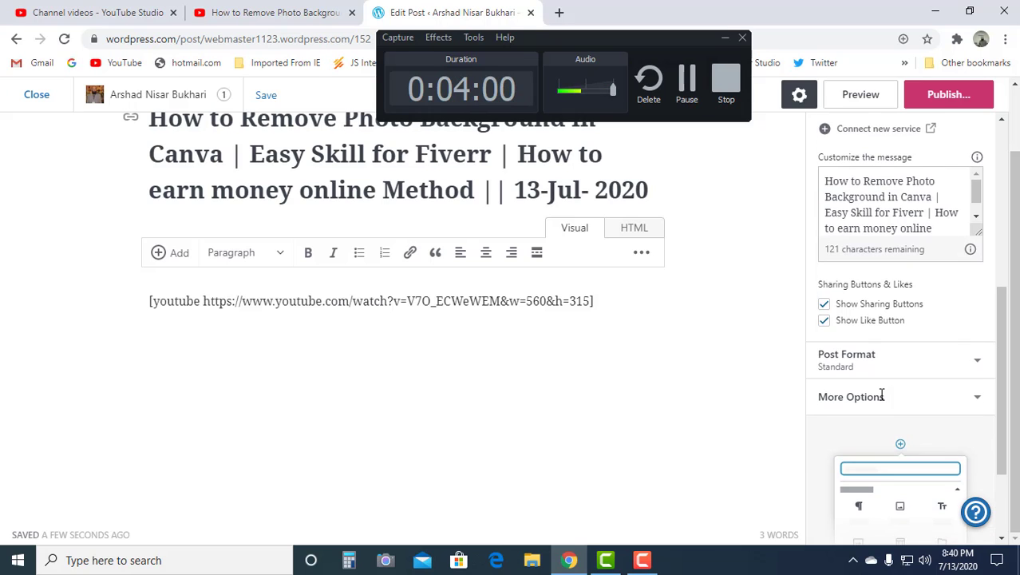
{"action": "scroll", "coordinate": [881, 393], "scroll_direction": "down", "scroll_amount": 2}
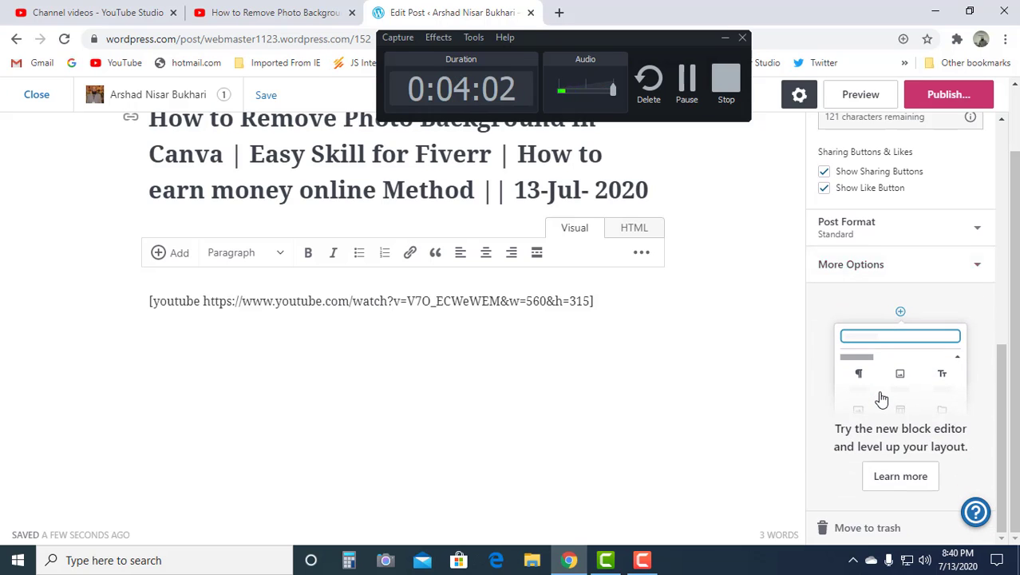
{"action": "scroll", "coordinate": [882, 395], "scroll_direction": "up", "scroll_amount": 5}
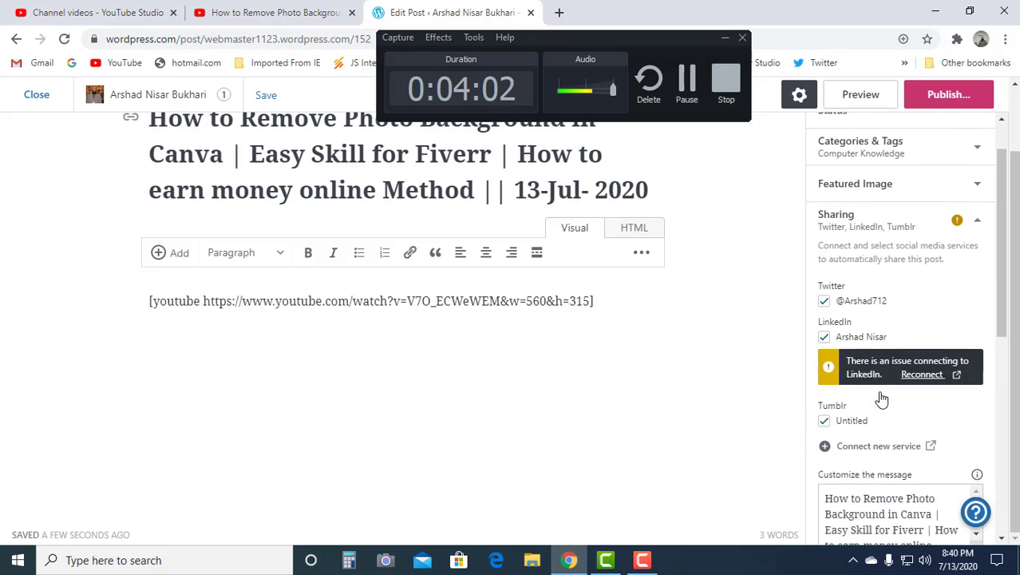
Publish the post, and briefly play the embedded video on the published page to check it.
{"action": "left_click", "coordinate": [947, 94]}
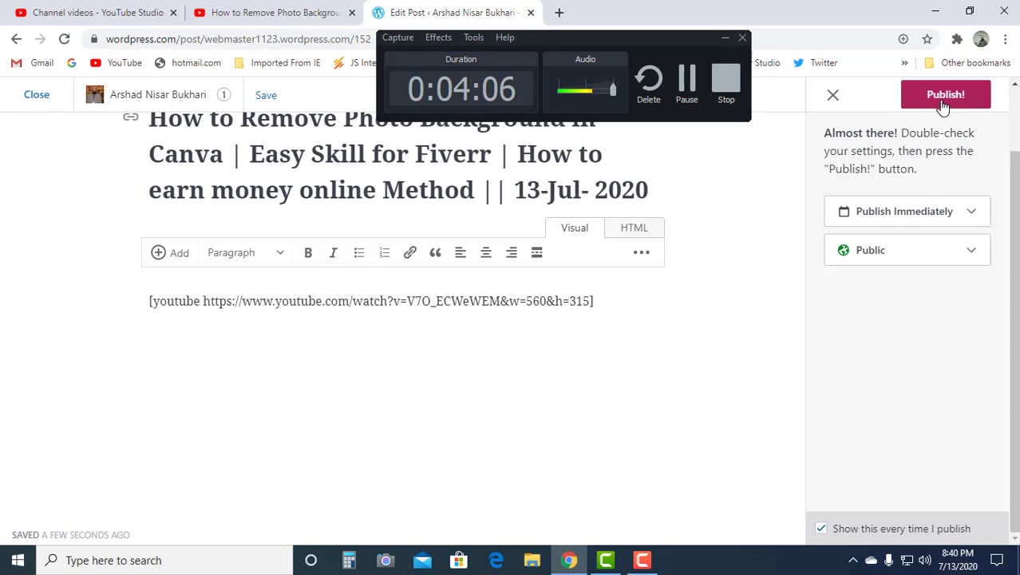
{"action": "left_click", "coordinate": [944, 99]}
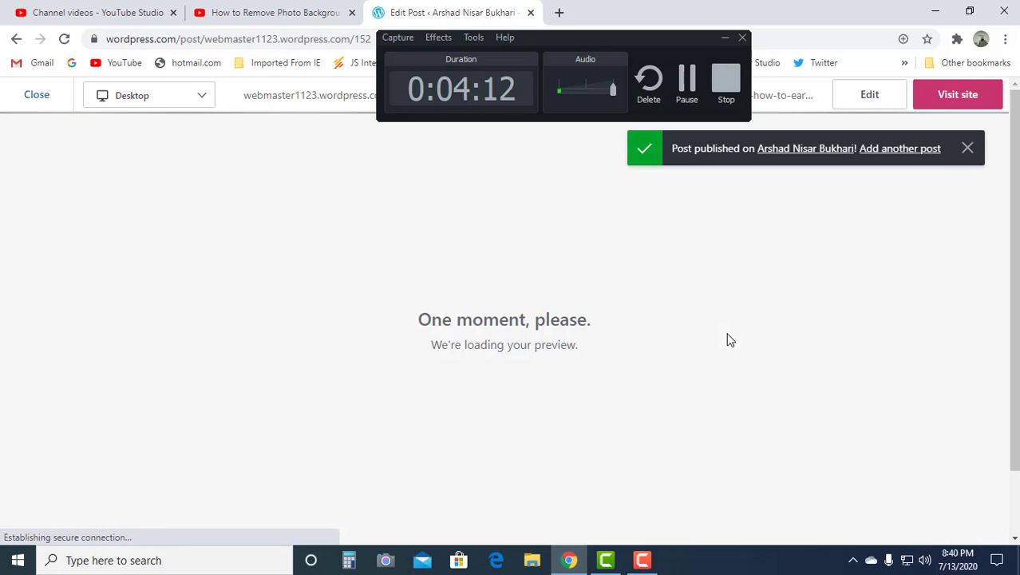
{"action": "scroll", "coordinate": [466, 343], "scroll_direction": "down", "scroll_amount": 3}
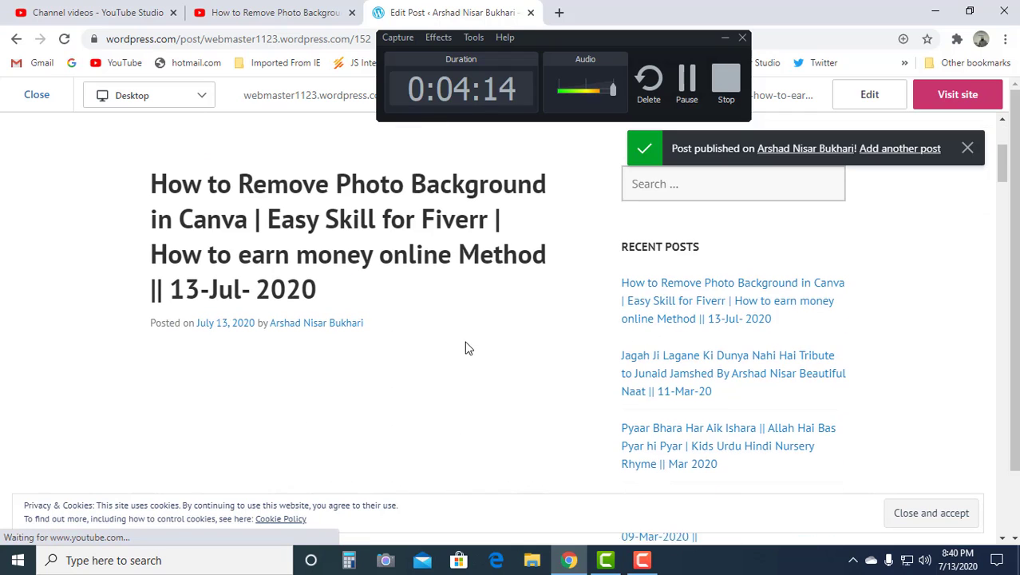
{"action": "scroll", "coordinate": [465, 341], "scroll_direction": "down", "scroll_amount": 2}
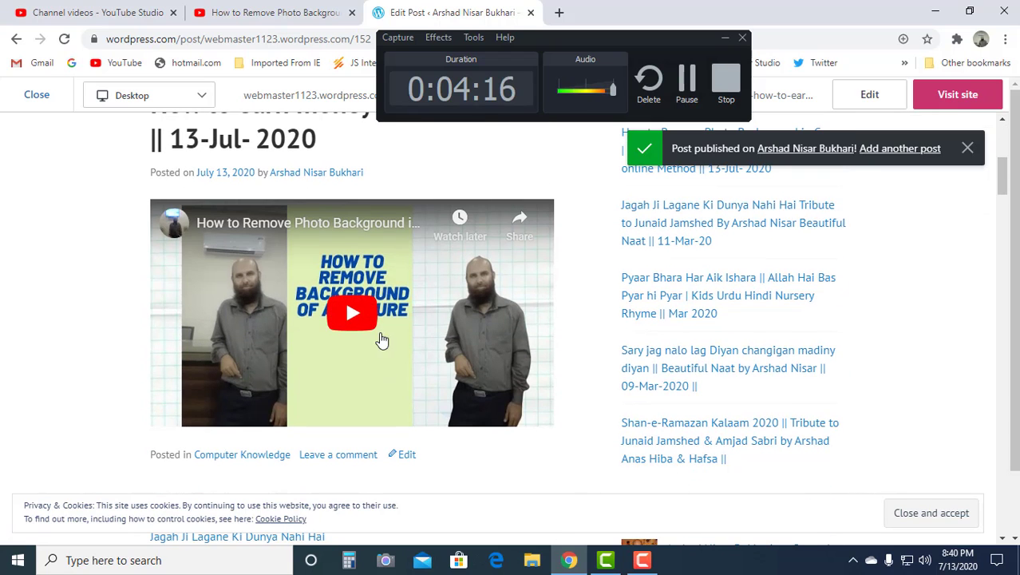
{"action": "left_click", "coordinate": [355, 319]}
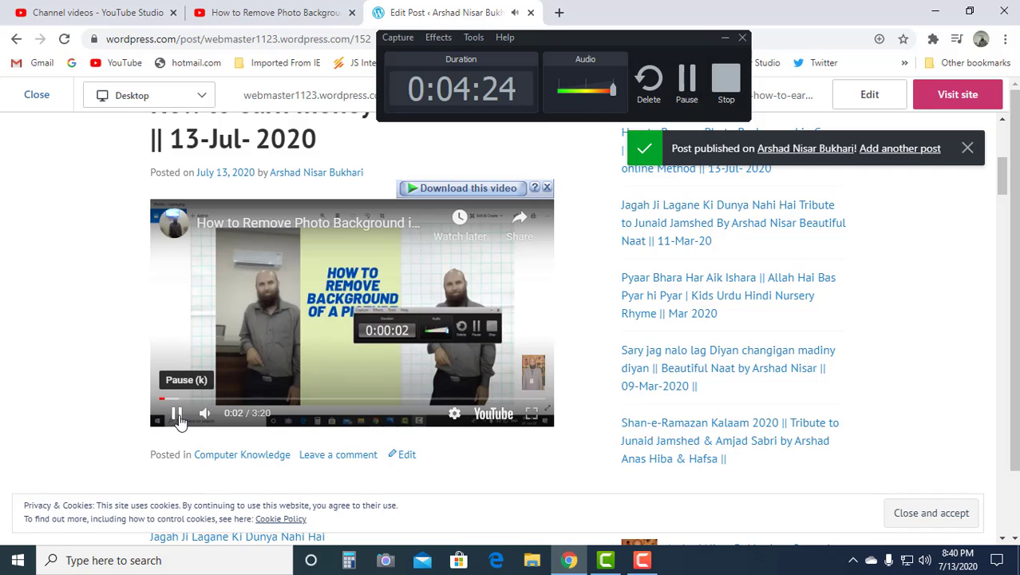
{"action": "left_click", "coordinate": [177, 414]}
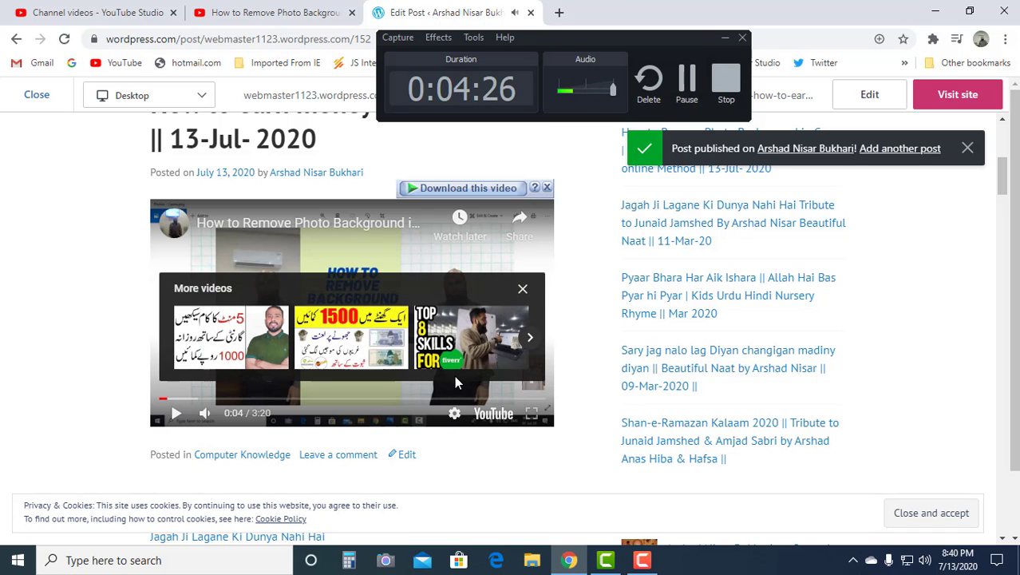
Look through the published post page's comments, archives and categories, and briefly play and pause the Magic Trick With Pen video.
{"action": "scroll", "coordinate": [456, 371], "scroll_direction": "down", "scroll_amount": 4}
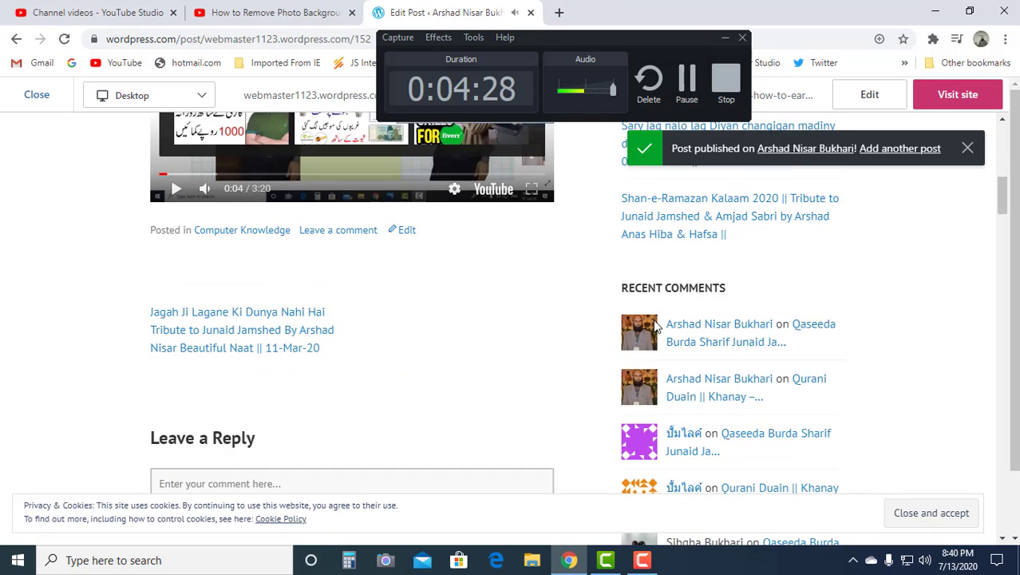
{"action": "scroll", "coordinate": [577, 307], "scroll_direction": "down", "scroll_amount": 1}
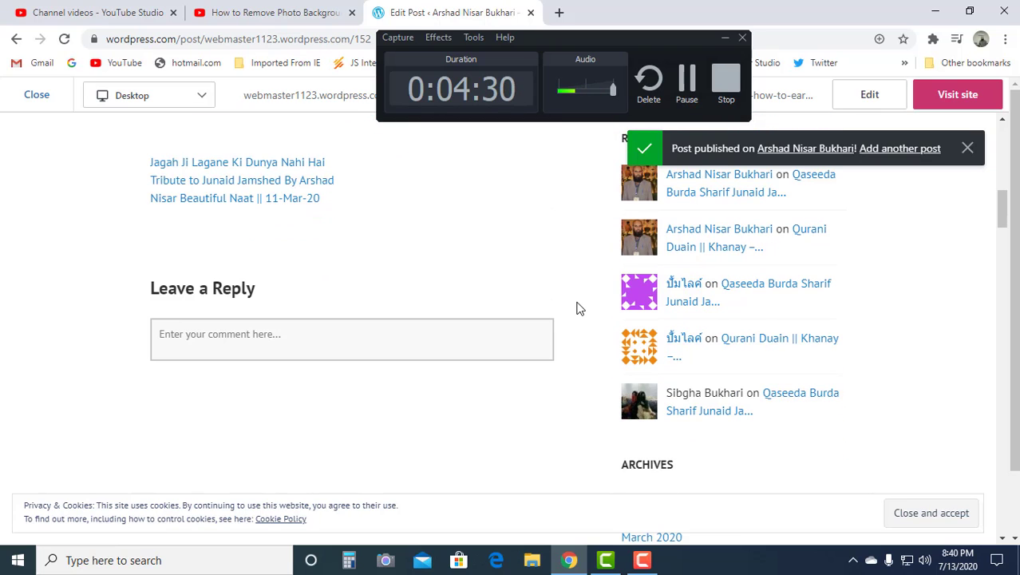
{"action": "scroll", "coordinate": [693, 344], "scroll_direction": "up", "scroll_amount": 2}
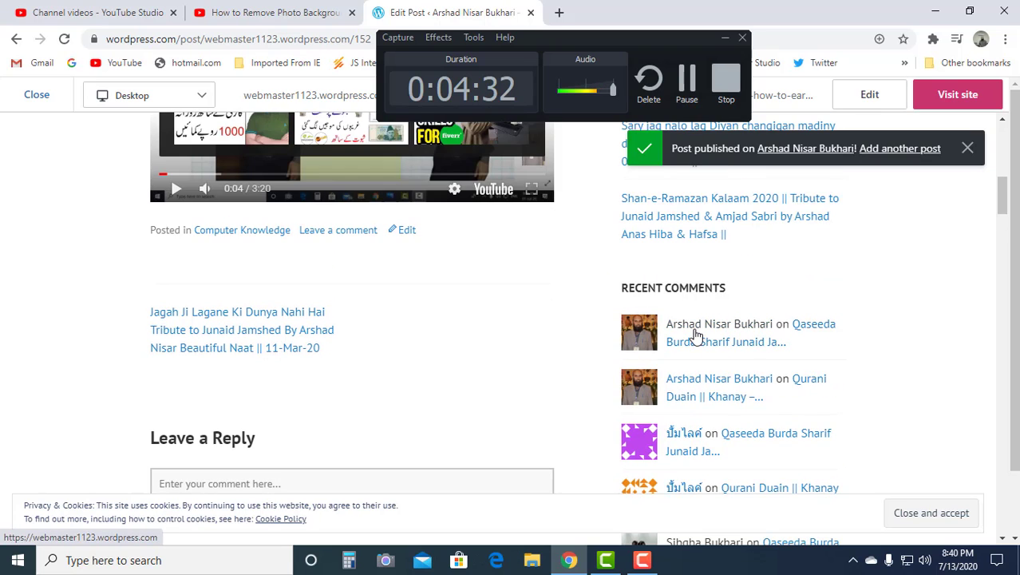
{"action": "scroll", "coordinate": [685, 337], "scroll_direction": "down", "scroll_amount": 6}
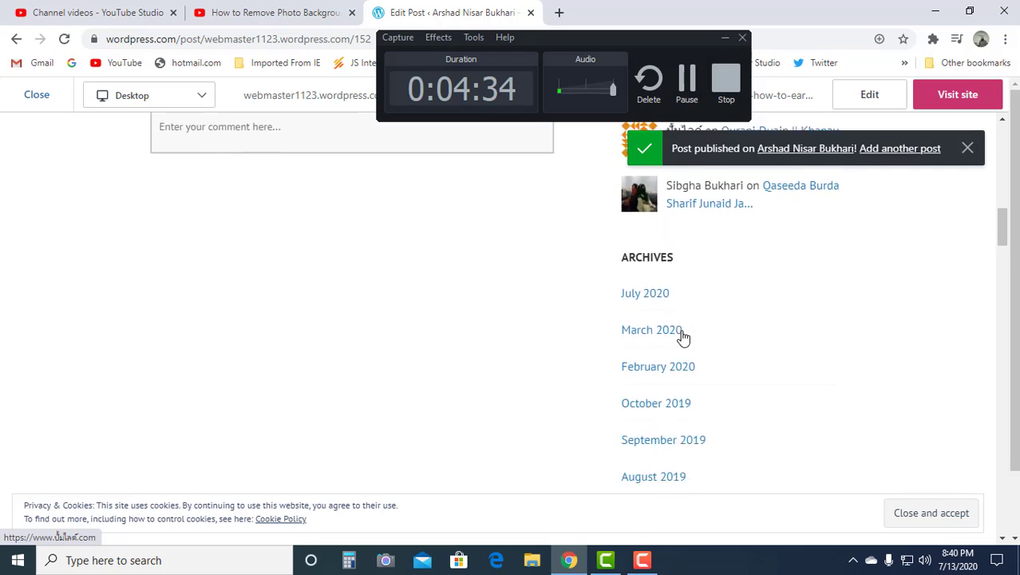
{"action": "scroll", "coordinate": [683, 337], "scroll_direction": "down", "scroll_amount": 10}
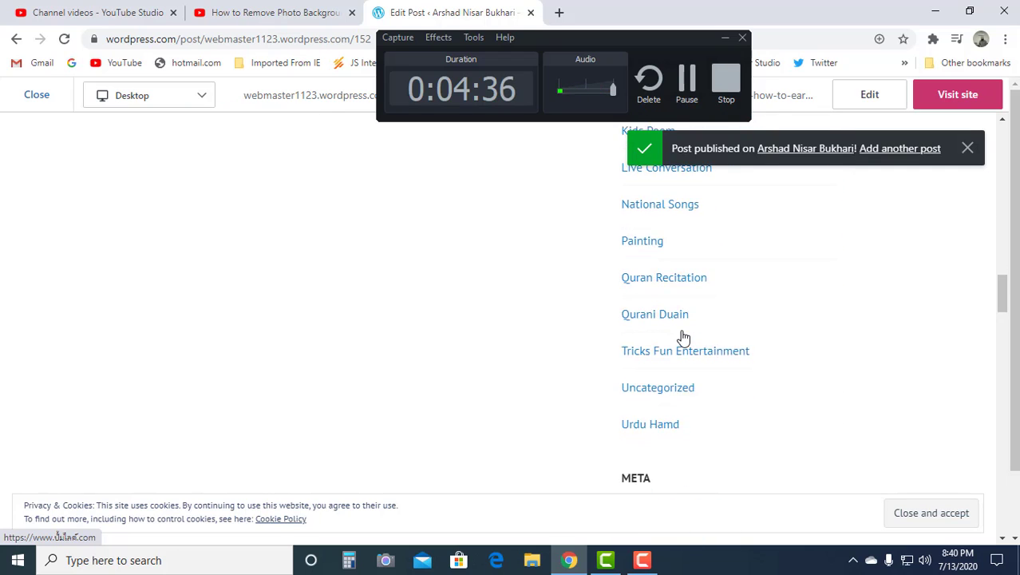
{"action": "scroll", "coordinate": [683, 337], "scroll_direction": "down", "scroll_amount": 5}
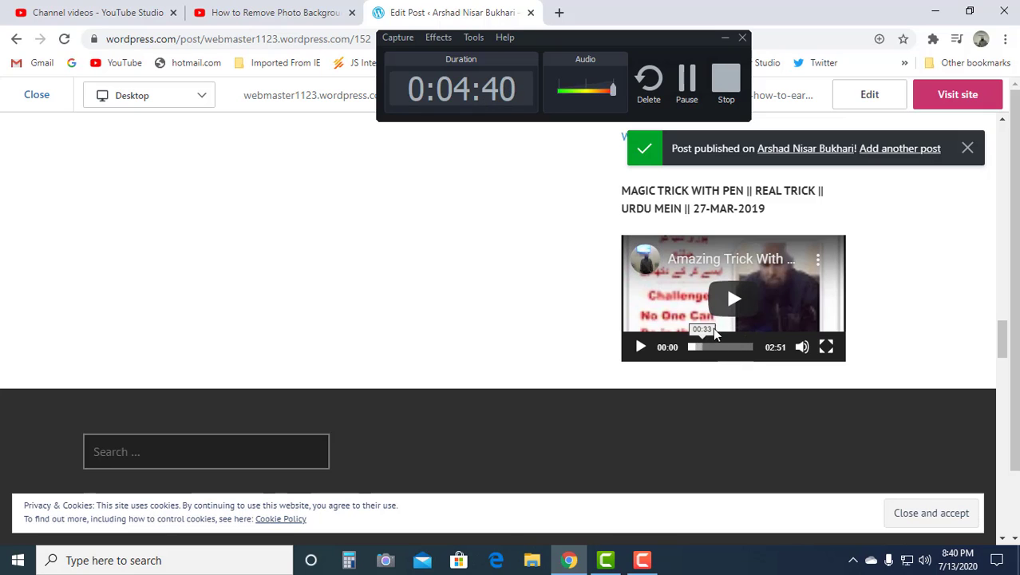
{"action": "left_click", "coordinate": [732, 301]}
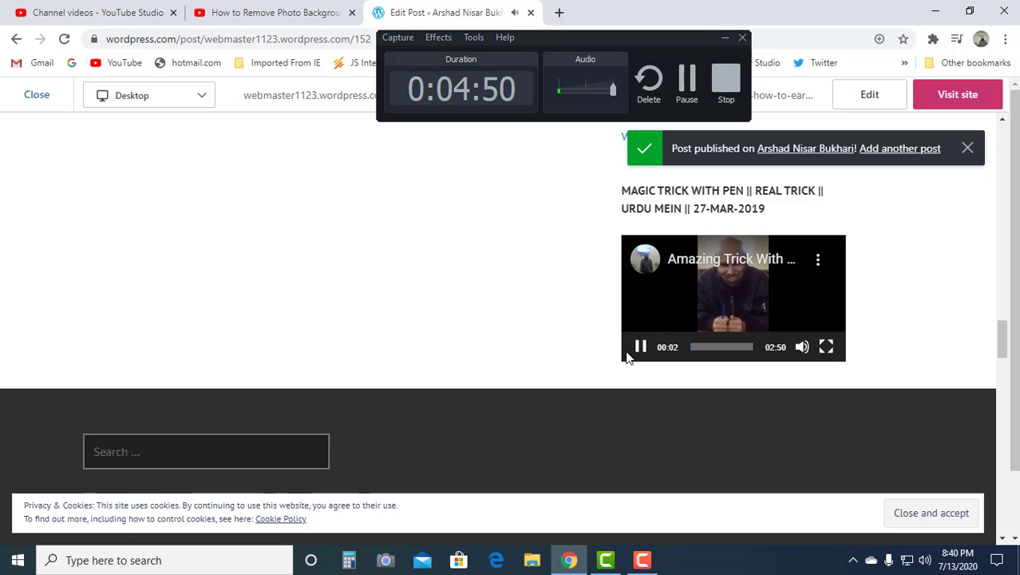
{"action": "left_click", "coordinate": [642, 348]}
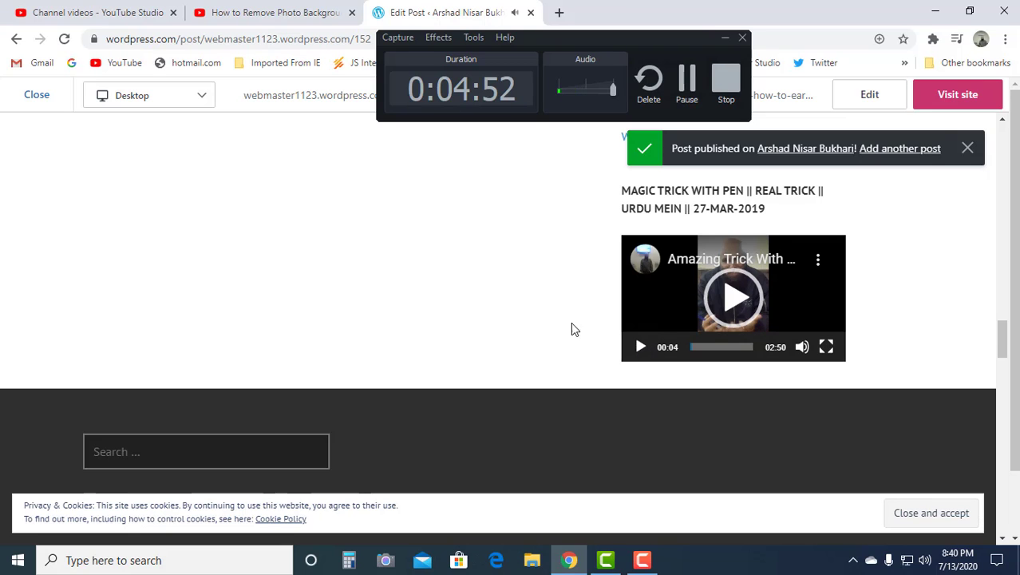
{"action": "scroll", "coordinate": [551, 320], "scroll_direction": "up", "scroll_amount": 1}
{"action": "scroll", "coordinate": [542, 317], "scroll_direction": "up", "scroll_amount": 15}
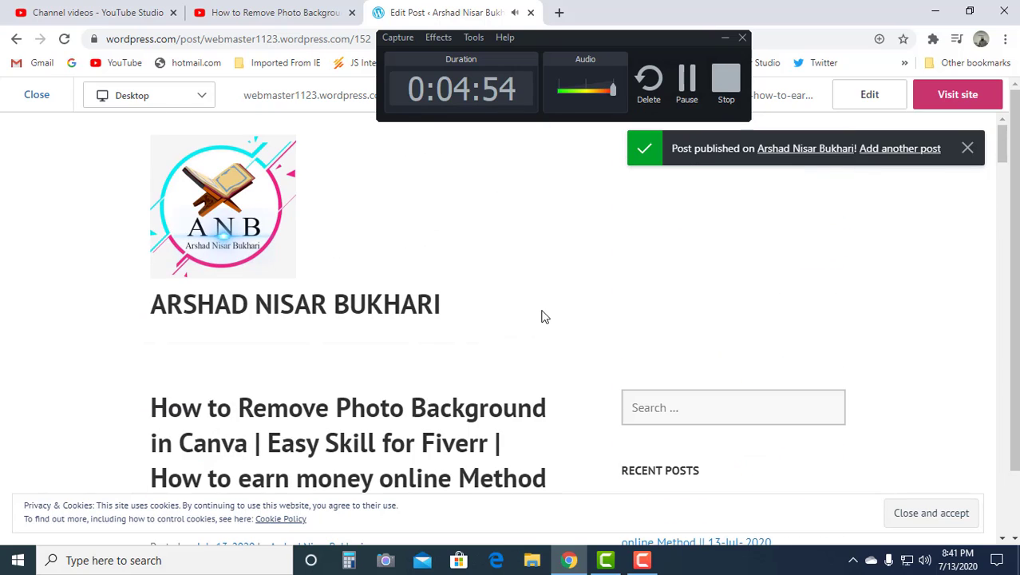
{"action": "left_click", "coordinate": [559, 43]}
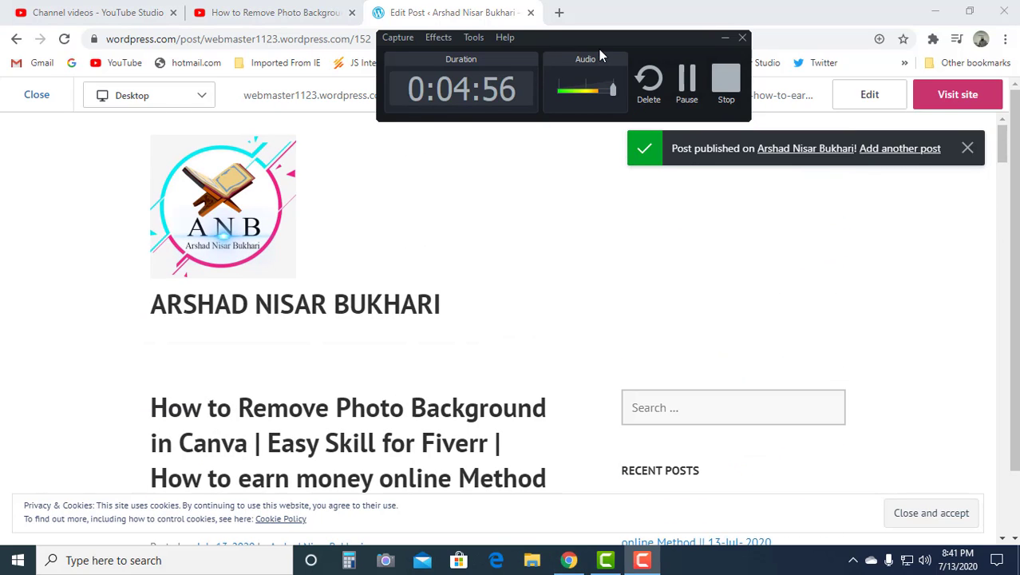
{"action": "left_click_drag", "start_coordinate": [599, 41], "coordinate": [535, 116]}
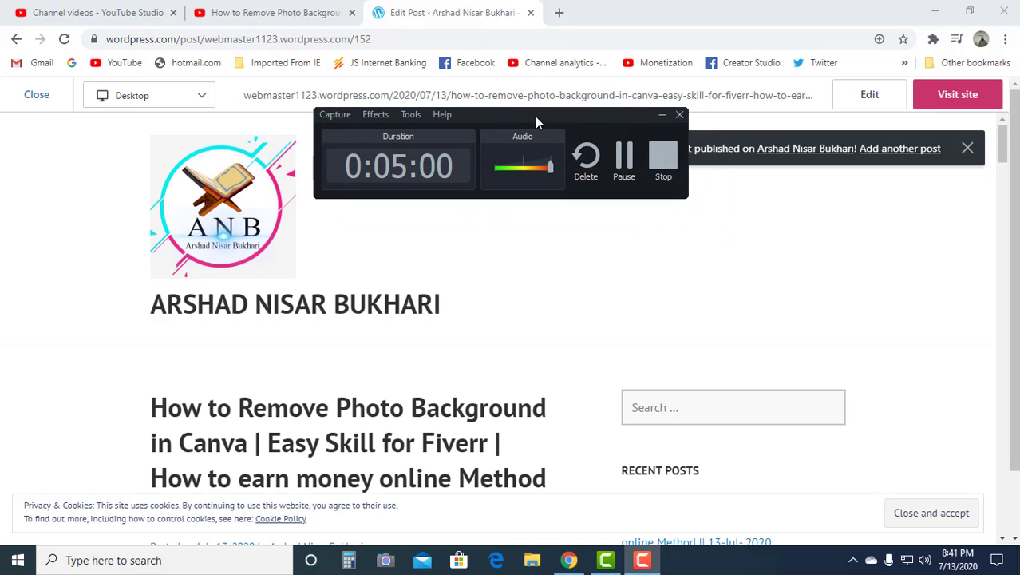